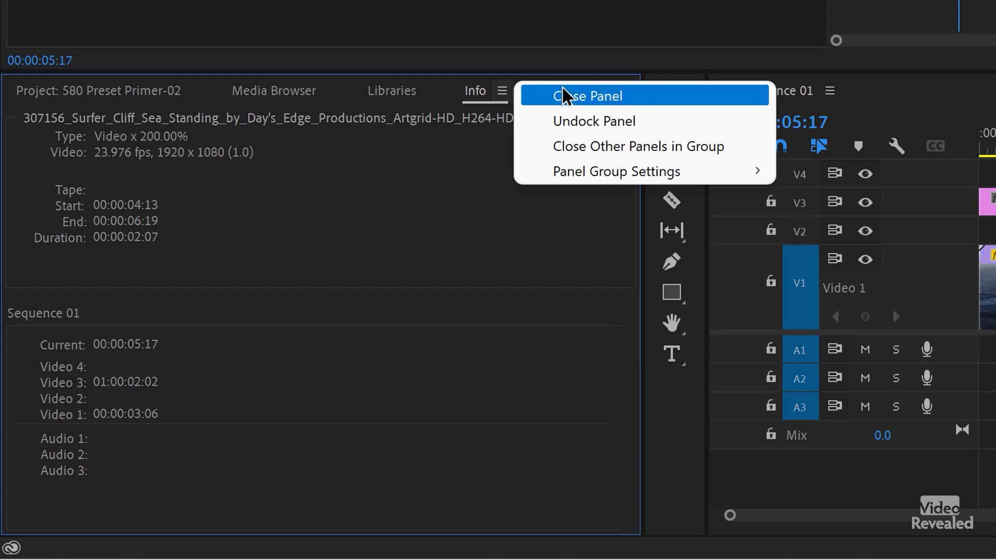
Close the Info panel and expand the Presets bin in the Effects list
{"action": "left_click", "coordinate": [569, 96]}
{"action": "left_click", "coordinate": [519, 91]}
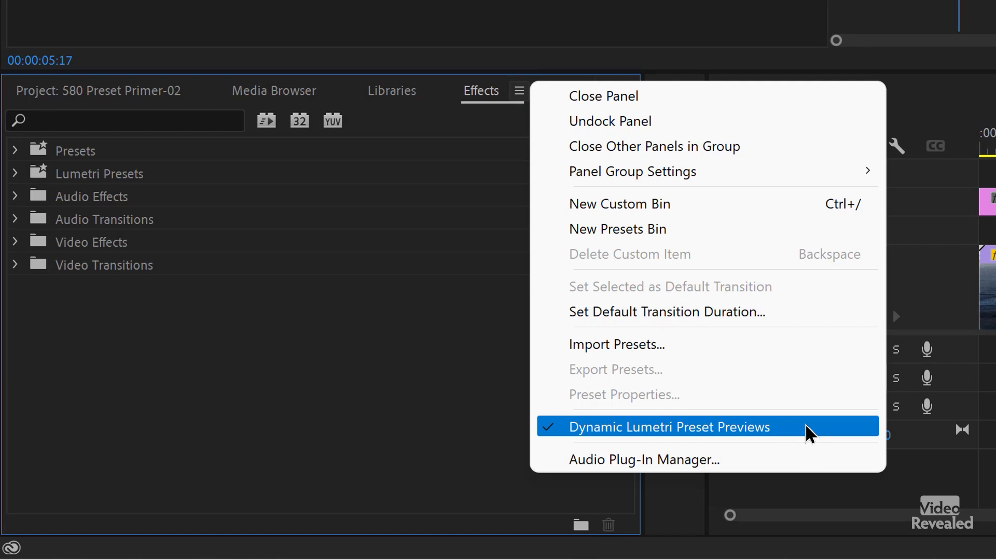
{"action": "left_click", "coordinate": [384, 403]}
{"action": "left_click", "coordinate": [15, 151]}
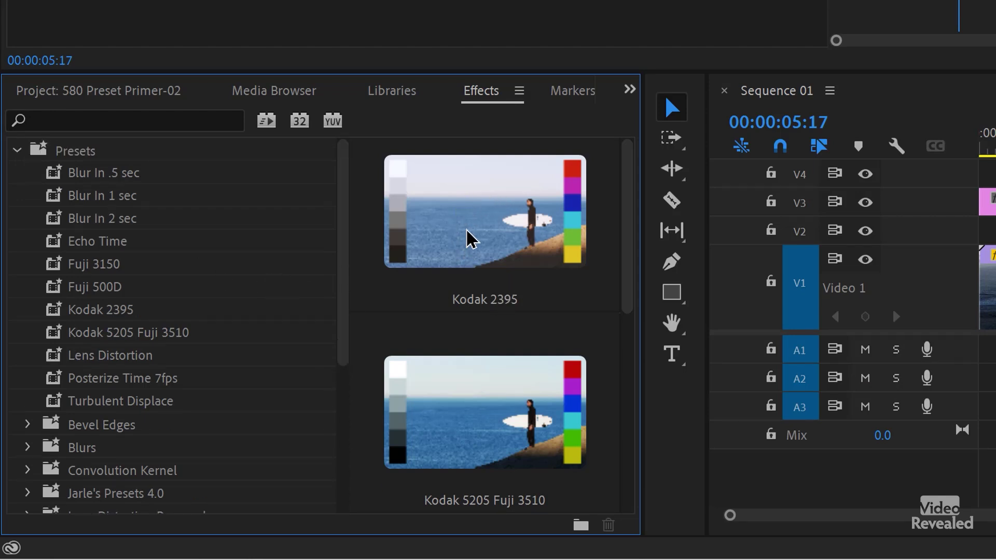
Move the playhead to the surfing shot at 00:00:09:23 to view the preset thumbnails on that frame
{"action": "left_click", "coordinate": [891, 307]}
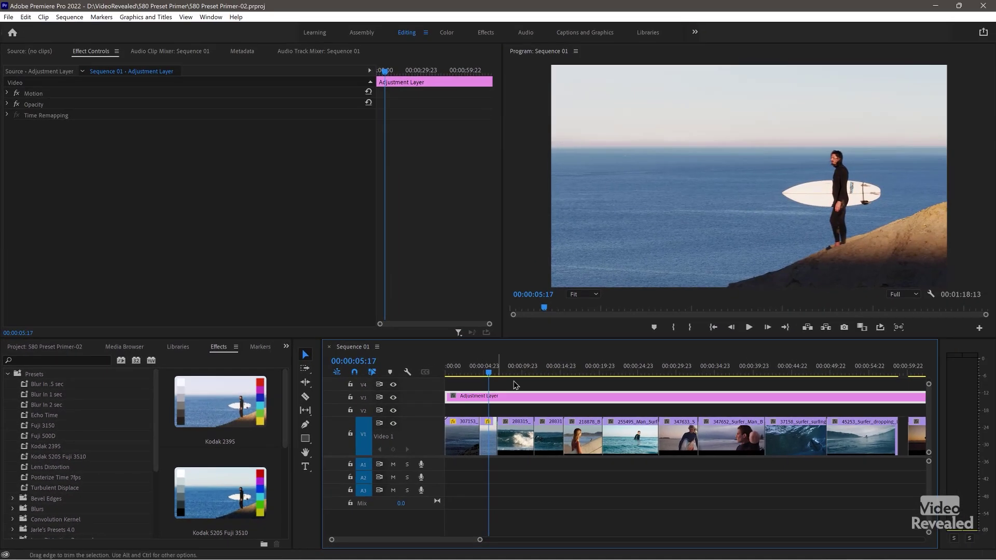
{"action": "left_click", "coordinate": [764, 274]}
{"action": "left_click_drag", "start_coordinate": [504, 372], "coordinate": [521, 373]}
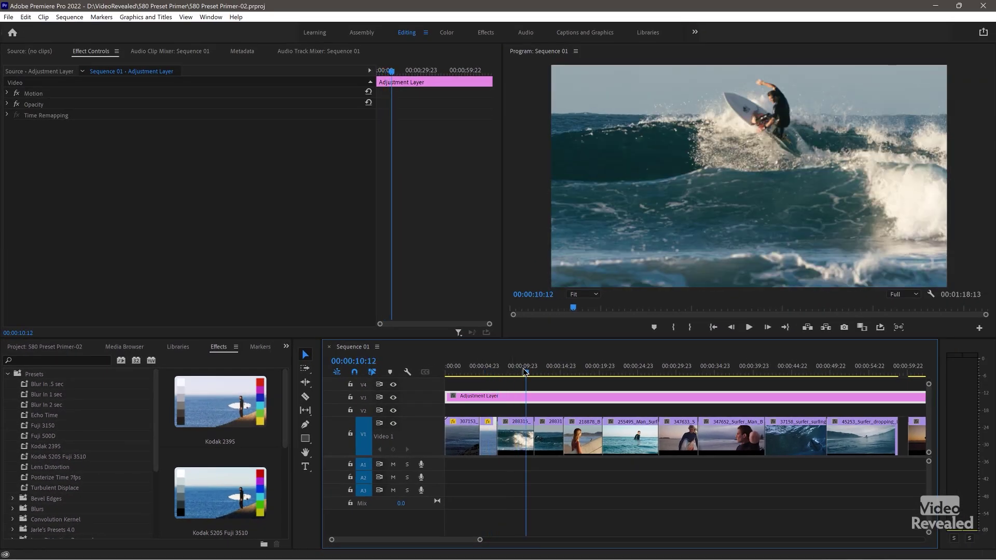
{"action": "left_click", "coordinate": [516, 433]}
{"action": "left_click", "coordinate": [553, 432]}
{"action": "left_click", "coordinate": [558, 402]}
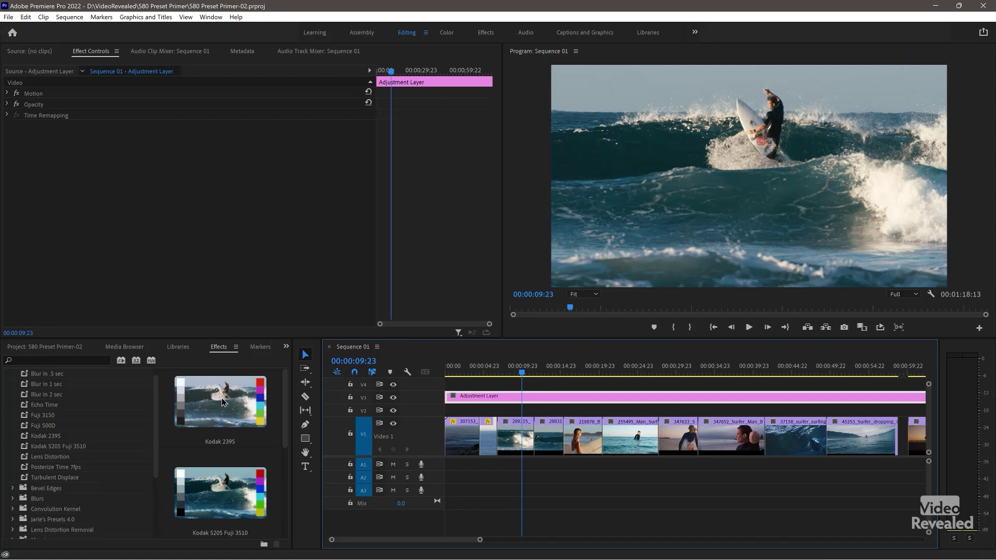
Apply the Fuji 3150 preset to the adjustment layer and select its Lumetri Color effect
{"action": "left_click", "coordinate": [58, 426]}
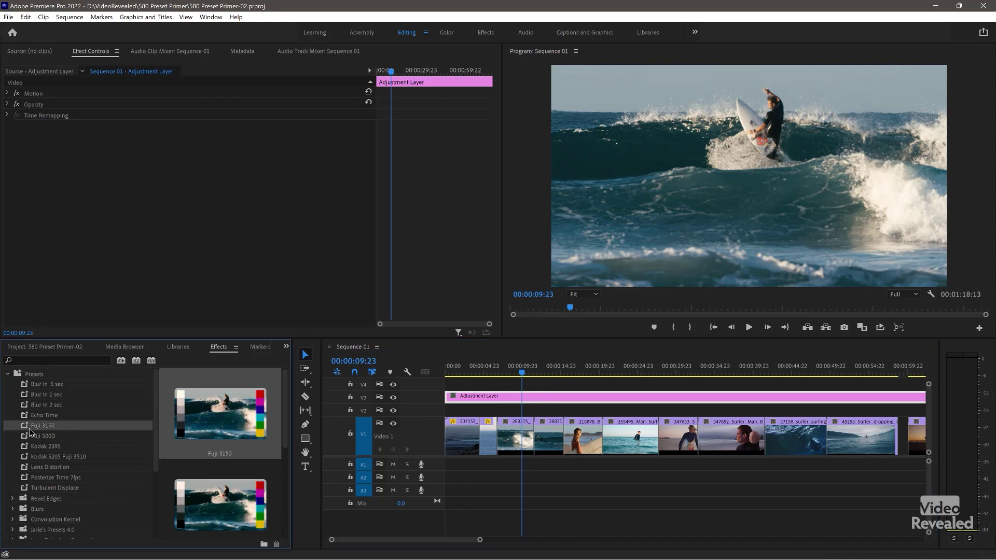
{"action": "left_click_drag", "start_coordinate": [447, 397], "coordinate": [449, 398]}
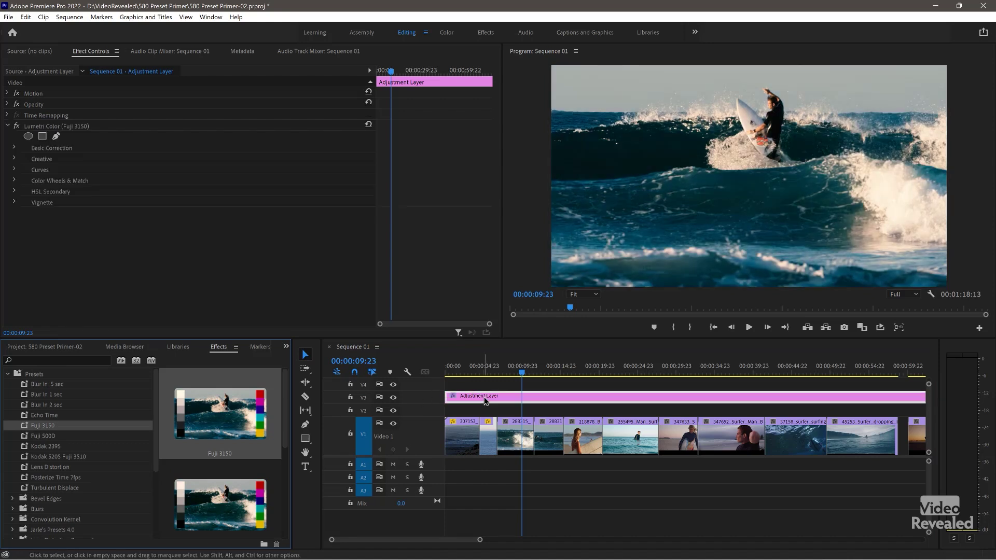
{"action": "left_click", "coordinate": [509, 399]}
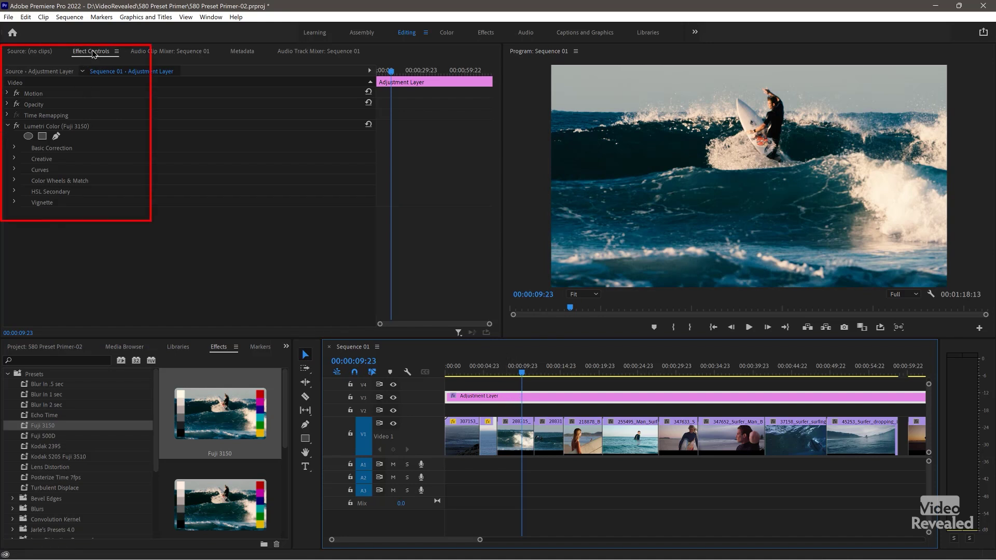
{"action": "left_click", "coordinate": [34, 131]}
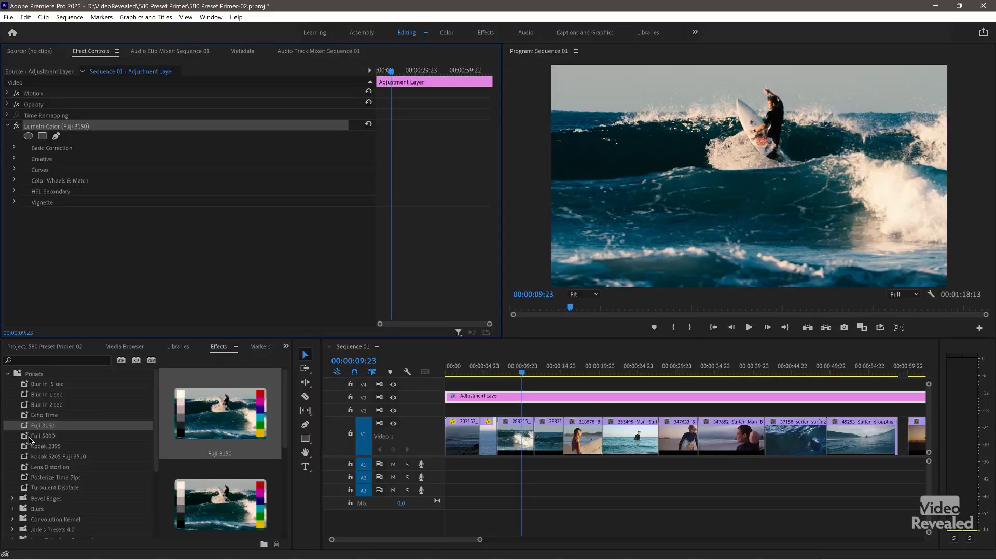
Add the Fuji 500D preset to the adjustment layer and select its Lumetri Color effect
{"action": "left_click", "coordinate": [27, 437]}
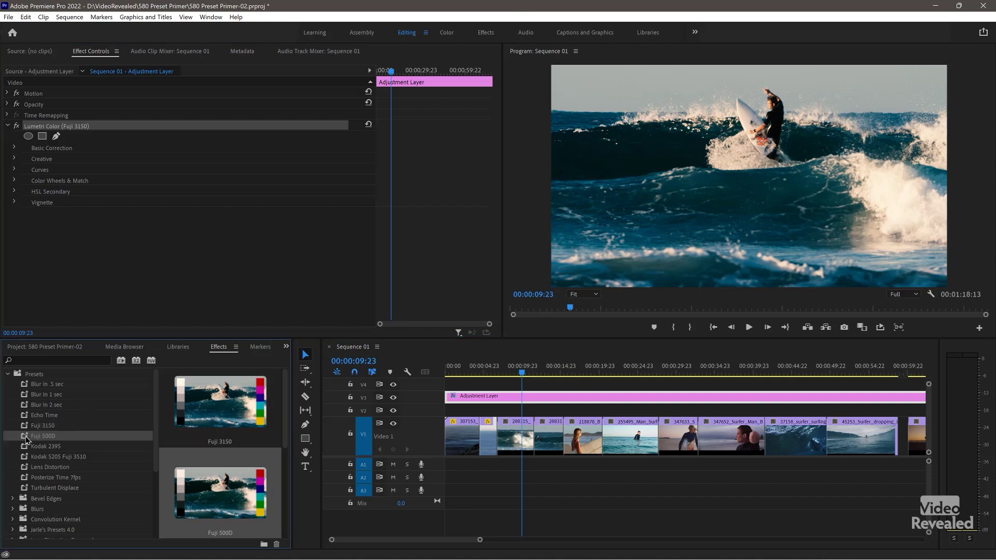
{"action": "left_click_drag", "start_coordinate": [469, 383], "coordinate": [472, 397]}
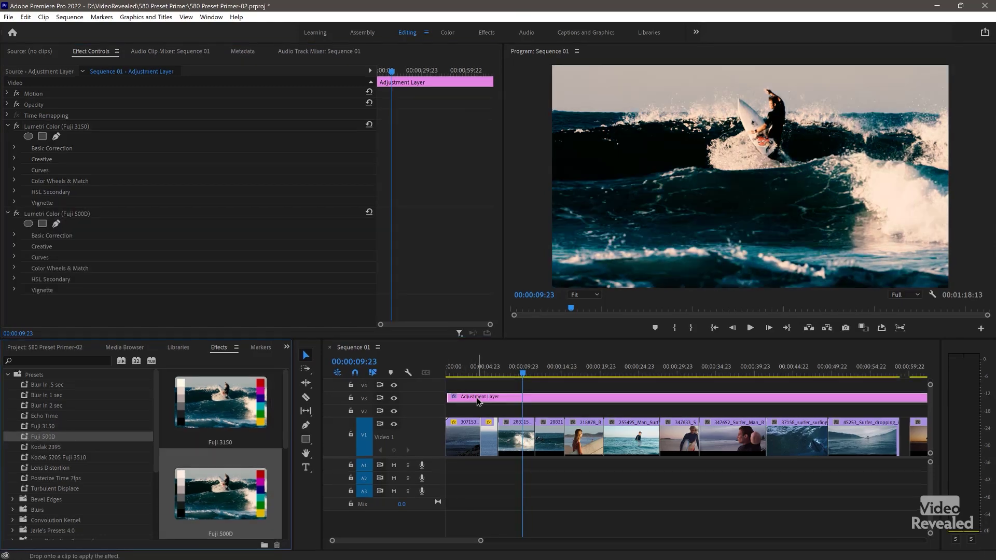
{"action": "left_click", "coordinate": [92, 378]}
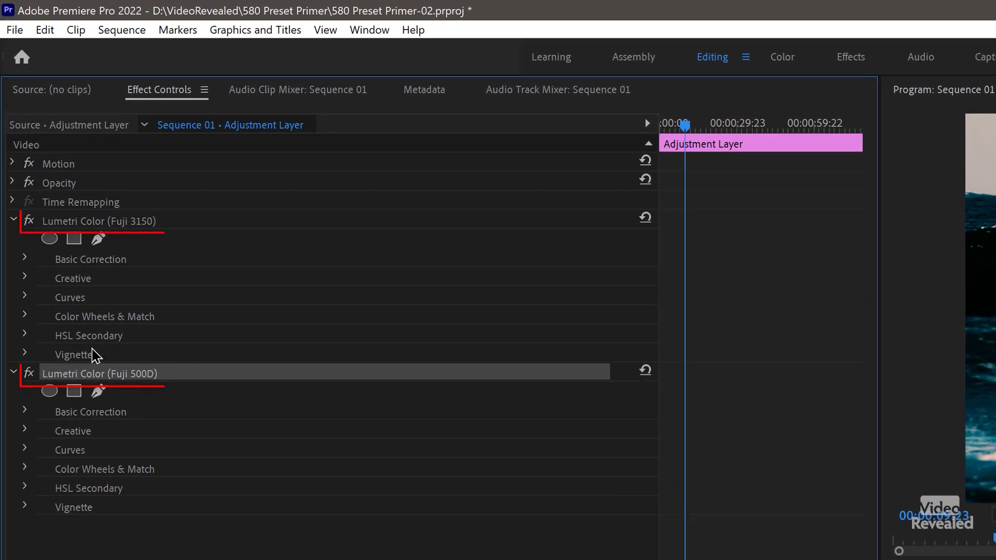
Delete the Fuji 3150 and Fuji 500D Lumetri Color effects from the adjustment layer
{"action": "left_click", "coordinate": [91, 220]}
{"action": "key", "text": "Delete"}
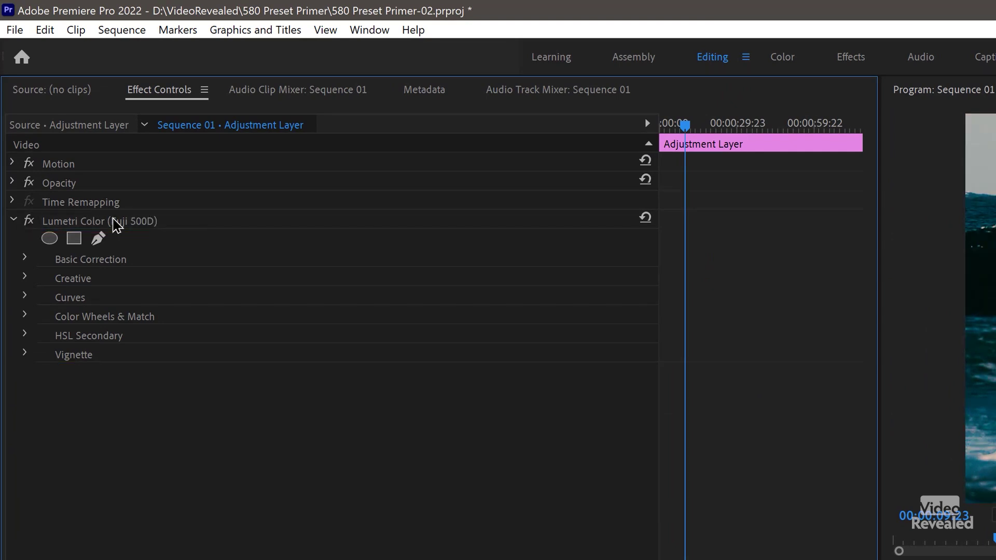
{"action": "left_click", "coordinate": [129, 224]}
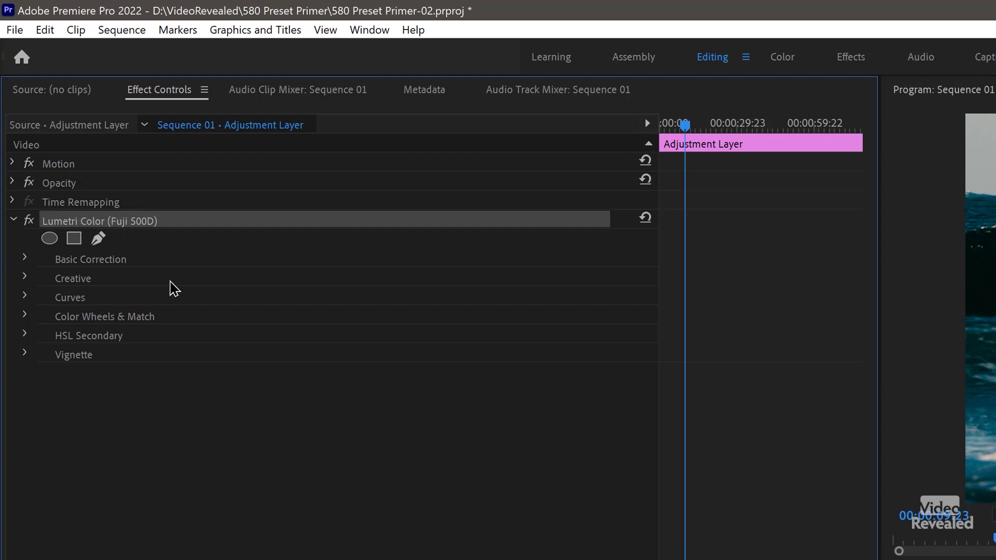
{"action": "key", "text": "Delete"}
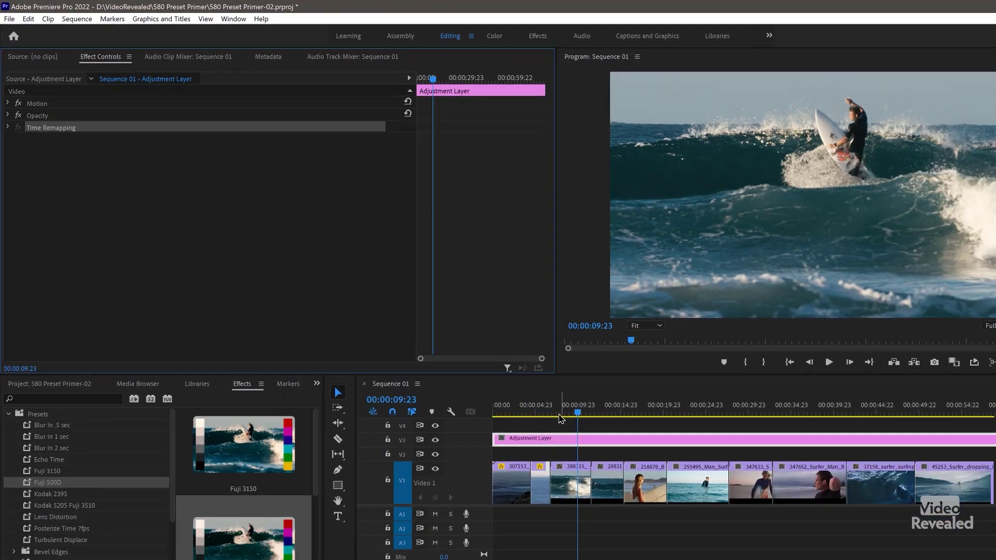
Search the effects for "flare" and apply Lens Flare to the V1 clip of the surfer on the cliff, with the playhead at 00:00:05:07
{"action": "left_click_drag", "start_coordinate": [561, 418], "coordinate": [537, 418]}
{"action": "left_click", "coordinate": [541, 482]}
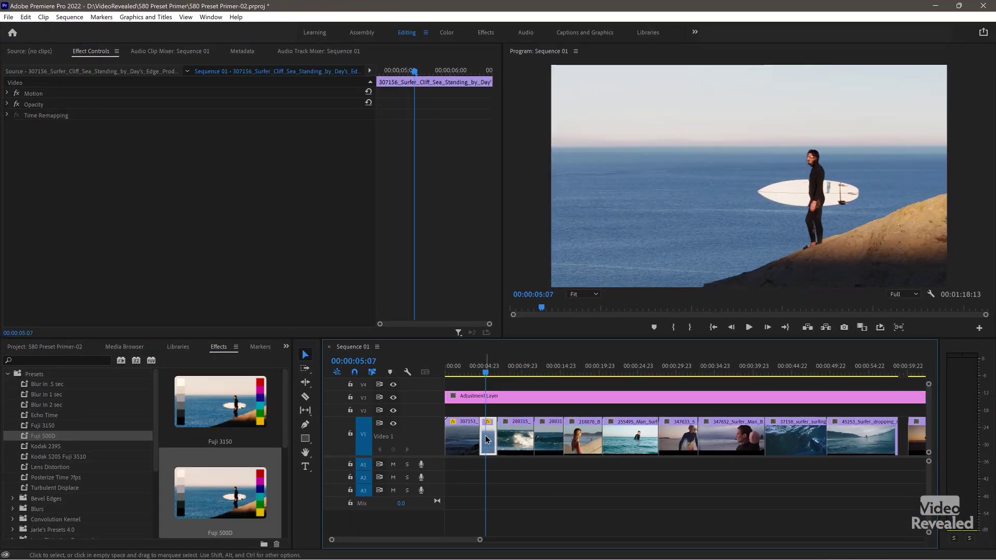
{"action": "left_click_drag", "start_coordinate": [489, 369], "coordinate": [489, 375]}
{"action": "left_click", "coordinate": [220, 349]}
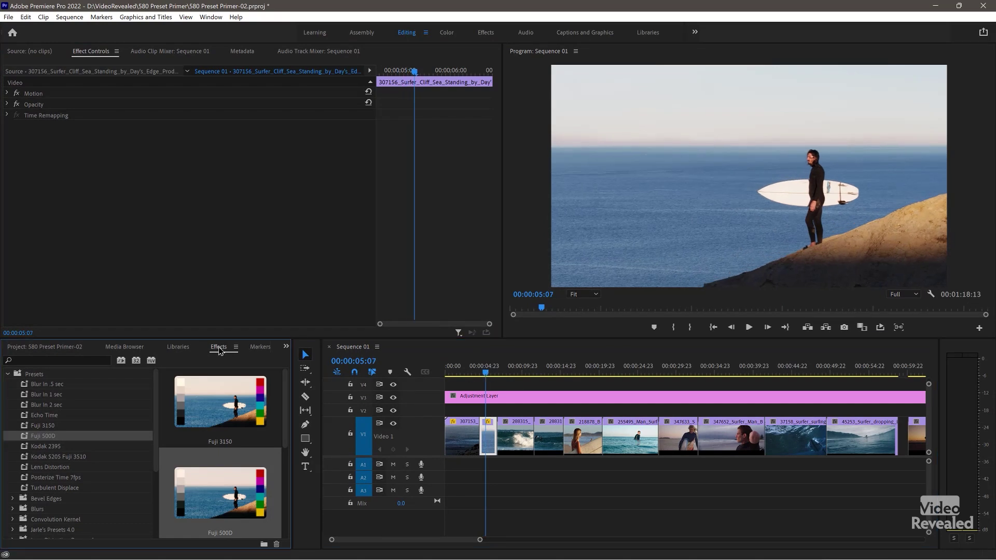
{"action": "left_click", "coordinate": [81, 360]}
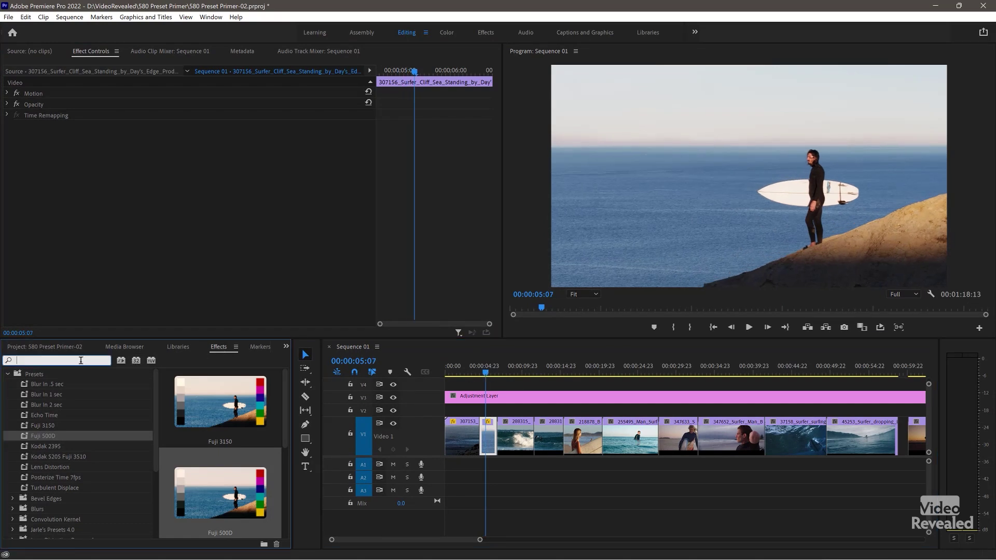
{"action": "type", "text": "flare"}
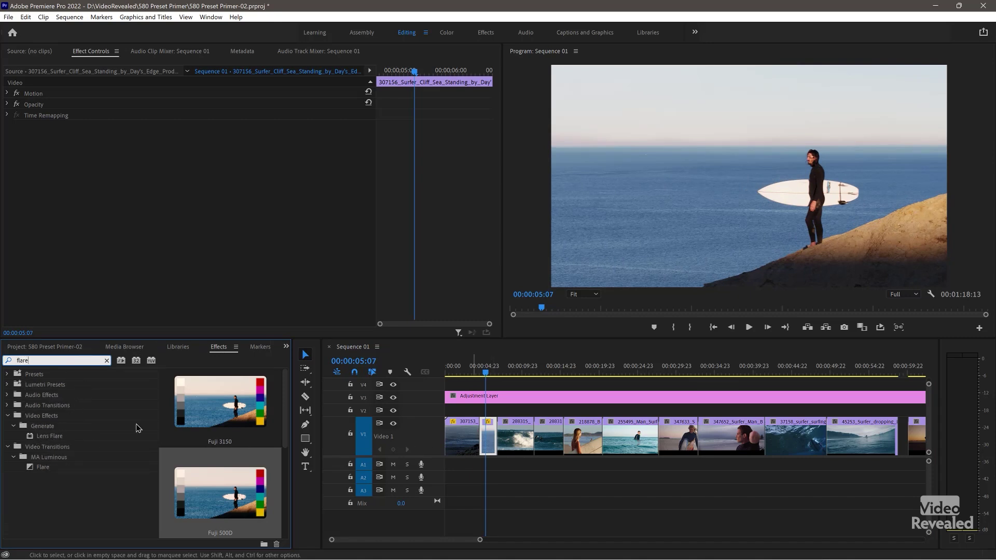
{"action": "double_click", "coordinate": [44, 438]}
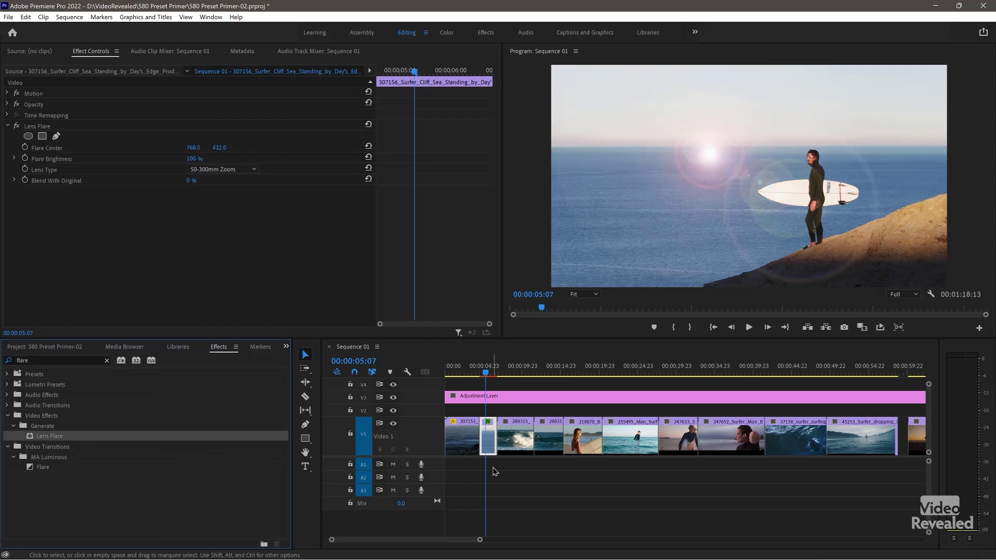
Set the lens flare's Lens Type to 105mm Prime and its Flare Center to 370, 205
{"action": "left_click", "coordinate": [239, 169]}
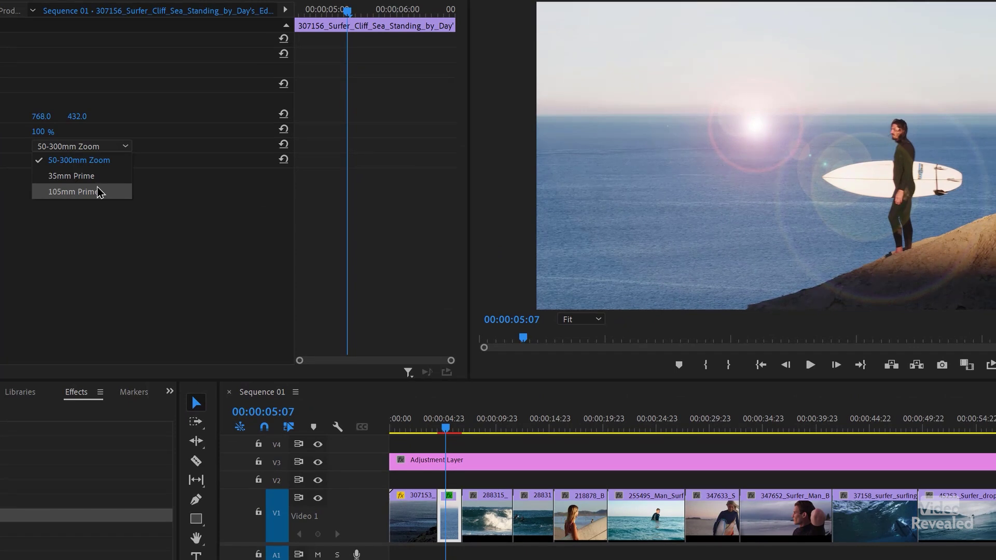
{"action": "left_click", "coordinate": [73, 165]}
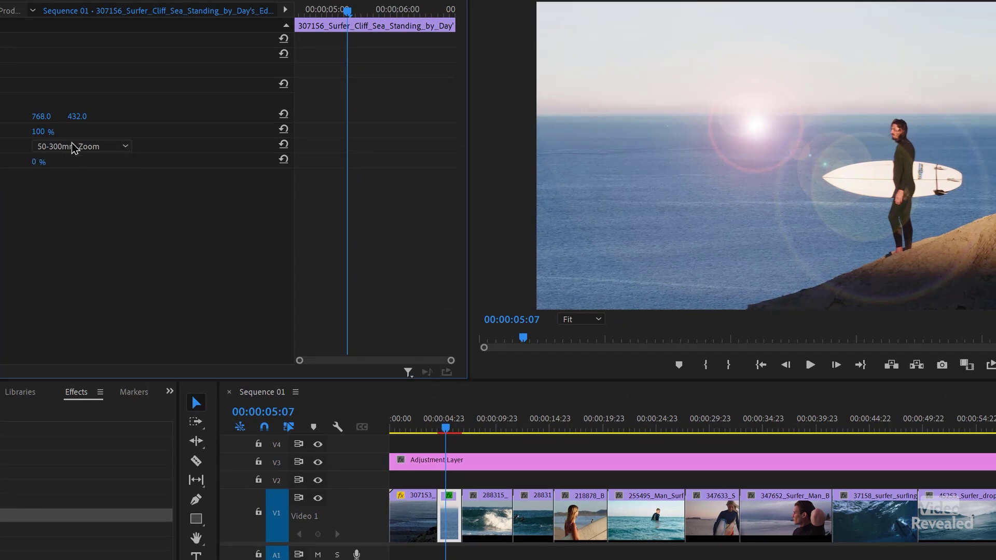
{"action": "mouse_move", "coordinate": [41, 117]}
{"action": "left_mouse_down"}
{"action": "mouse_move", "coordinate": [55, 116]}
{"action": "mouse_move", "coordinate": [10, 116]}
{"action": "mouse_move", "coordinate": [61, 116]}
{"action": "mouse_move", "coordinate": [21, 116]}
{"action": "mouse_move", "coordinate": [32, 117]}
{"action": "left_mouse_up"}
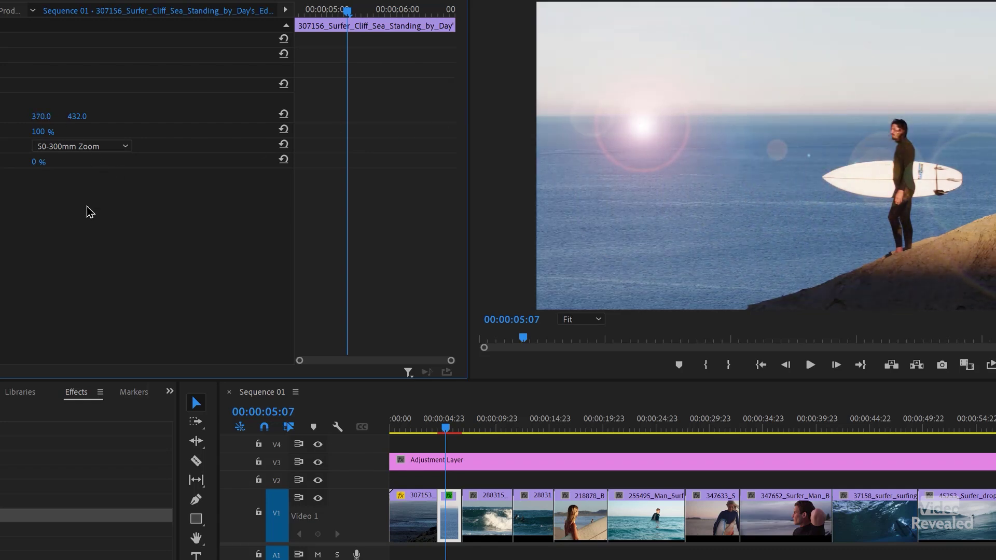
{"action": "left_click", "coordinate": [100, 147]}
{"action": "left_click", "coordinate": [93, 192]}
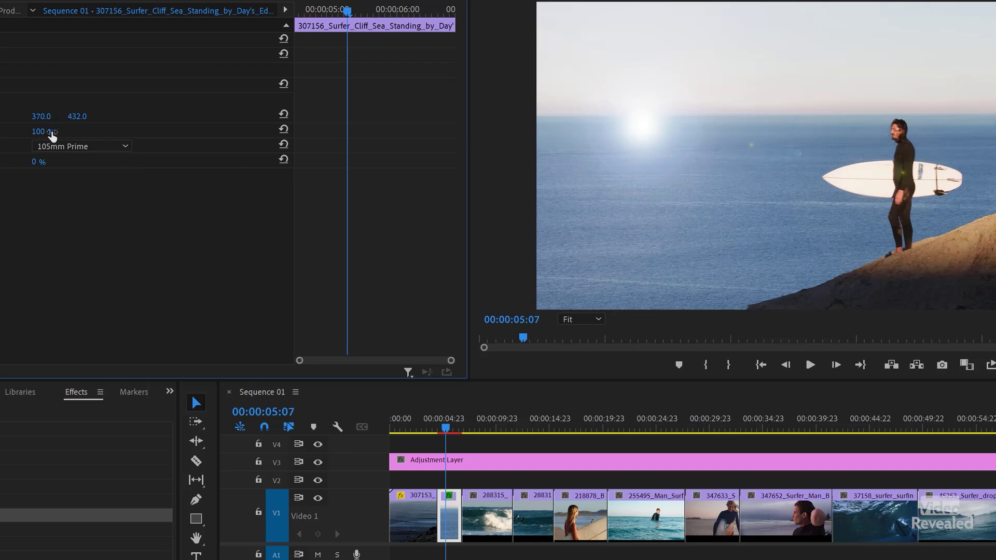
{"action": "left_click_drag", "start_coordinate": [84, 120], "coordinate": [42, 120]}
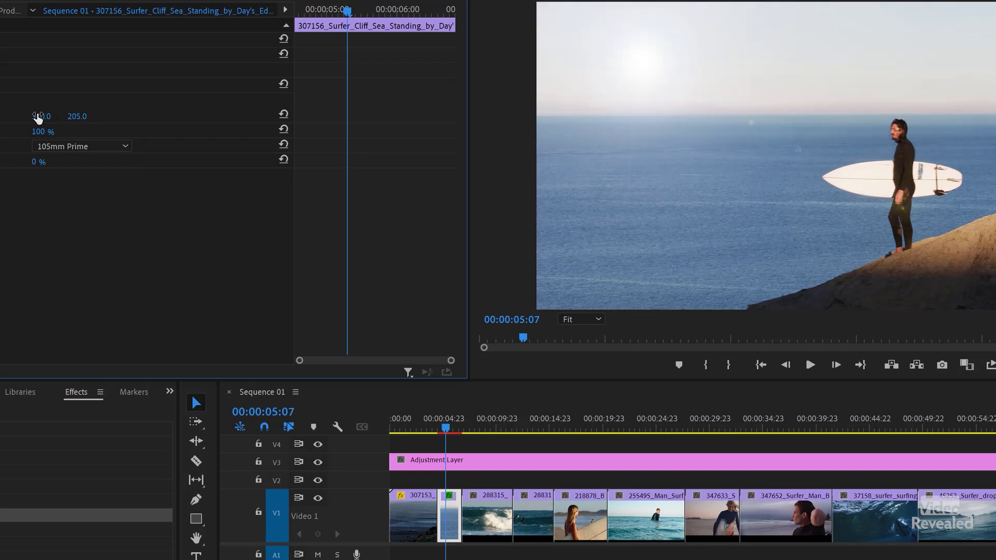
Try a horizontal Flare Center value of 425 at the clip's start and play the clip
{"action": "left_click_drag", "start_coordinate": [329, 4], "coordinate": [182, 44]}
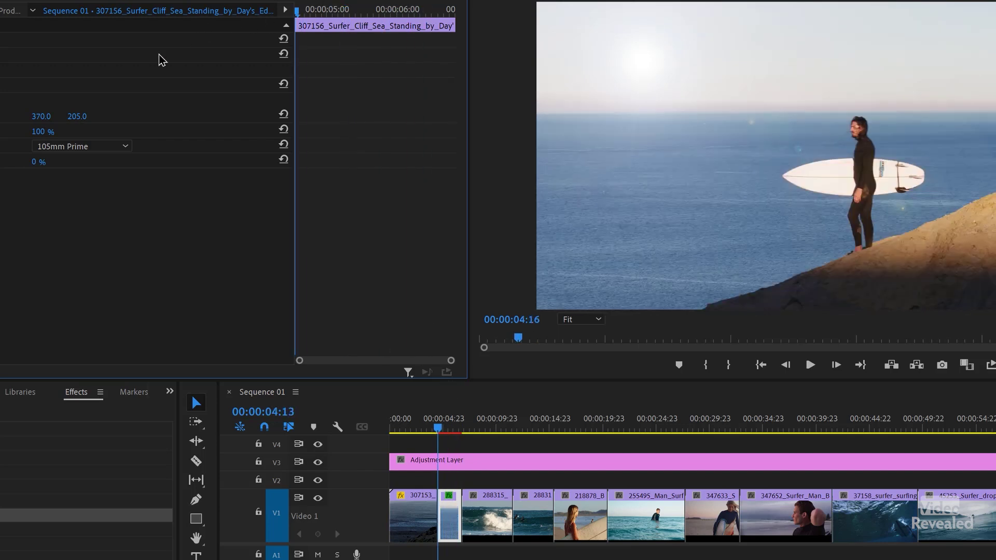
{"action": "left_click_drag", "start_coordinate": [42, 116], "coordinate": [73, 116]}
{"action": "key", "text": "Right"}
{"action": "key", "text": "space"}
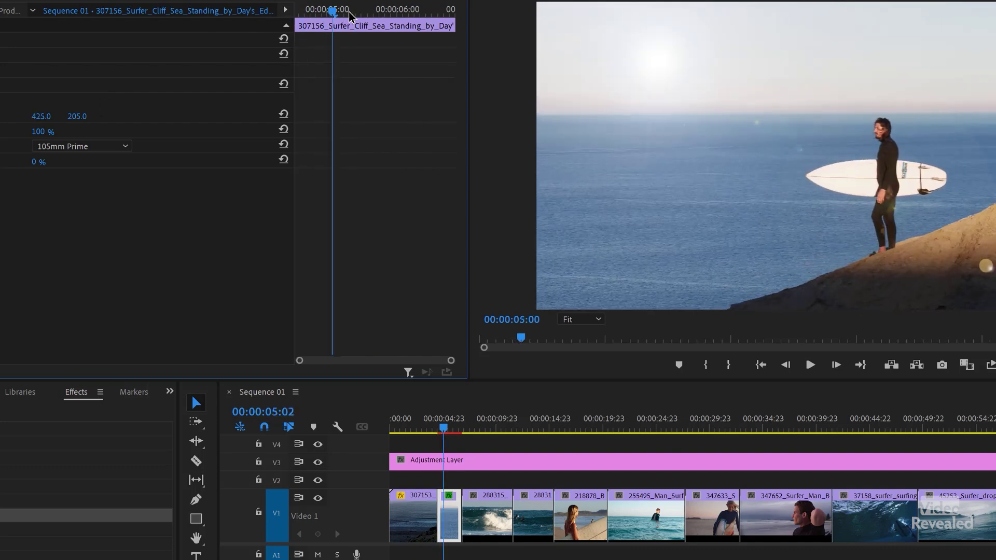
At 00:00:04:13, set the horizontal Flare Center value to 1719 and turn on keyframing for it
{"action": "left_click_drag", "start_coordinate": [394, 11], "coordinate": [291, 15]}
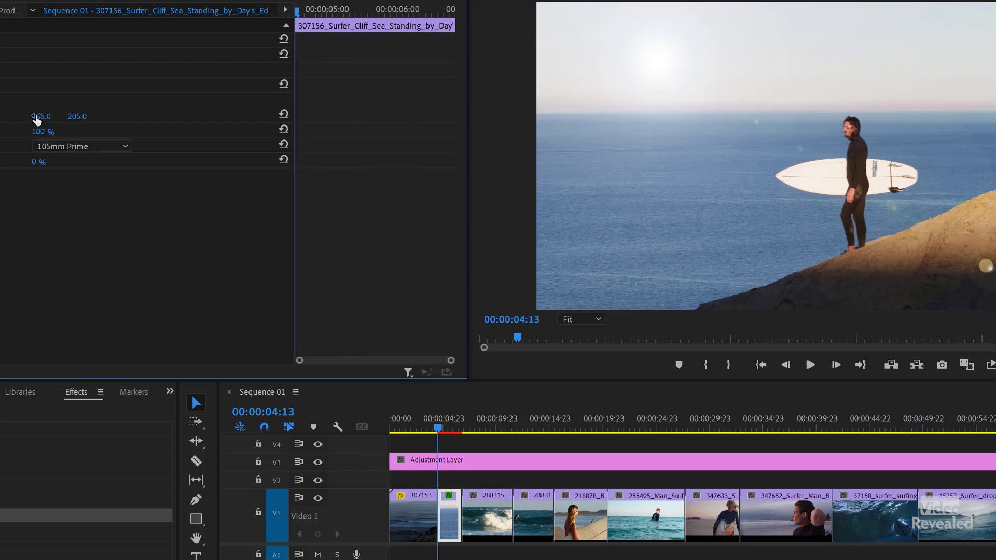
{"action": "left_click_drag", "start_coordinate": [42, 116], "coordinate": [353, 116]}
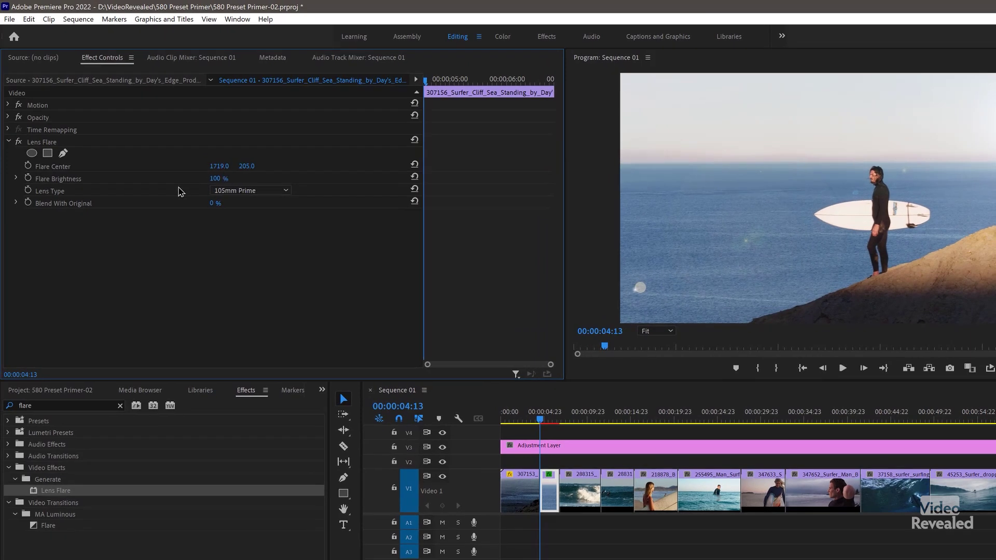
{"action": "left_click", "coordinate": [29, 166]}
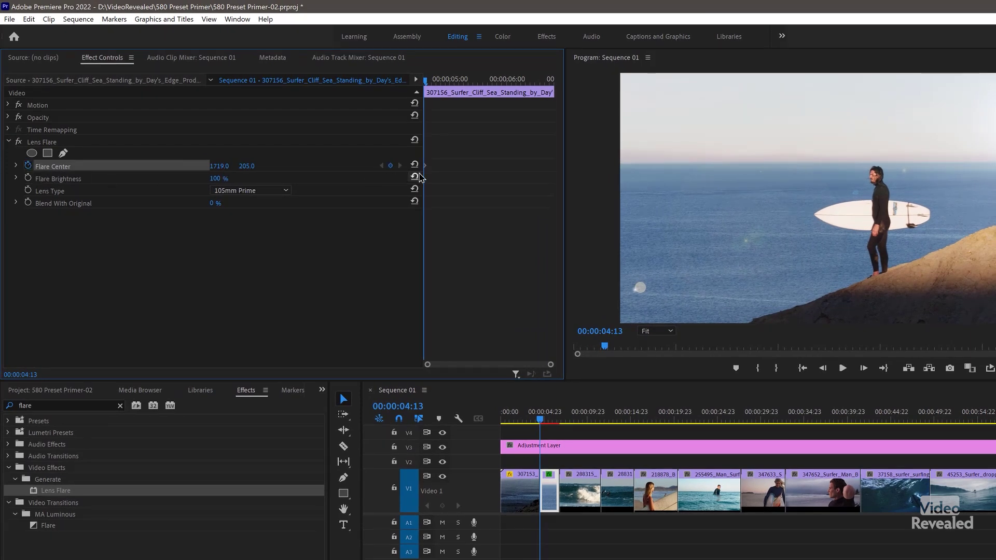
Keyframe the Flare Center's horizontal value at 160 at 00:00:06:00, move that keyframe to the clip's end, and play the animation
{"action": "left_click_drag", "start_coordinate": [436, 82], "coordinate": [507, 81]}
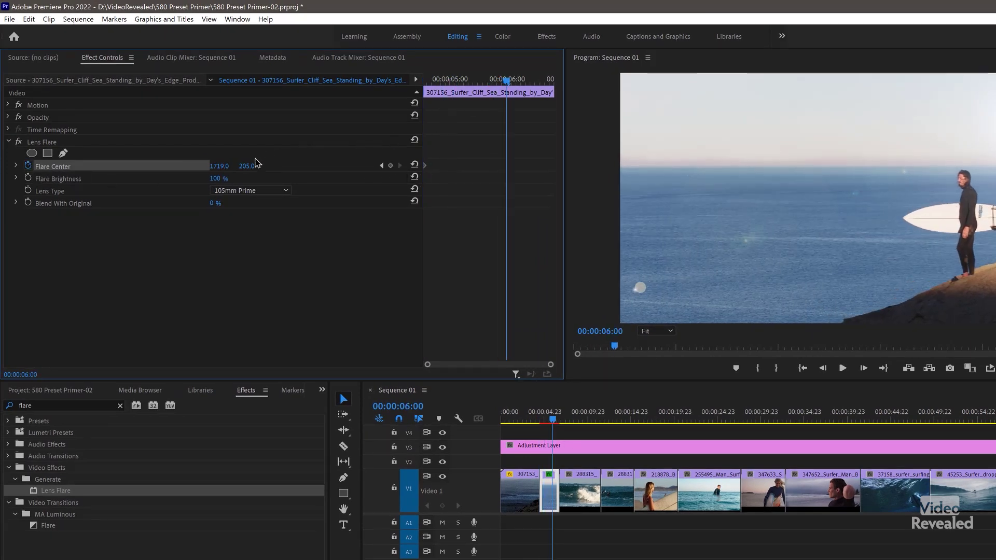
{"action": "left_click_drag", "start_coordinate": [219, 166], "coordinate": [183, 166]}
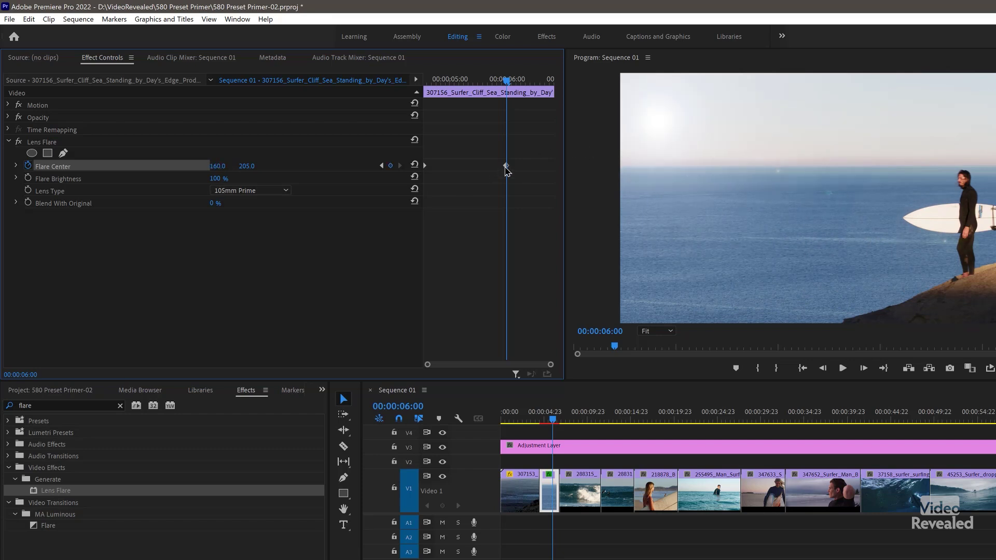
{"action": "key", "text": "j"}
{"action": "key", "text": "space"}
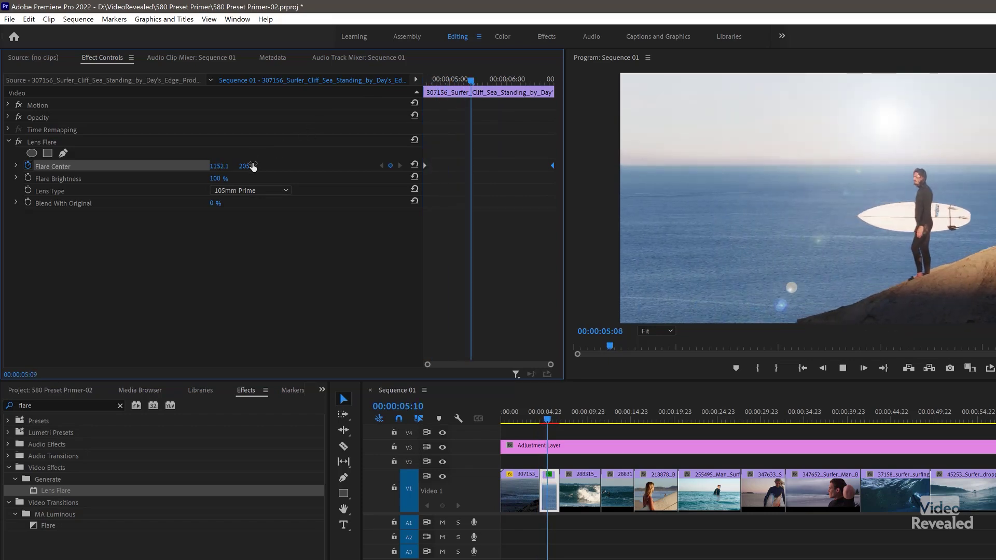
{"action": "key", "text": "space"}
{"action": "left_click_drag", "start_coordinate": [487, 79], "coordinate": [439, 94]}
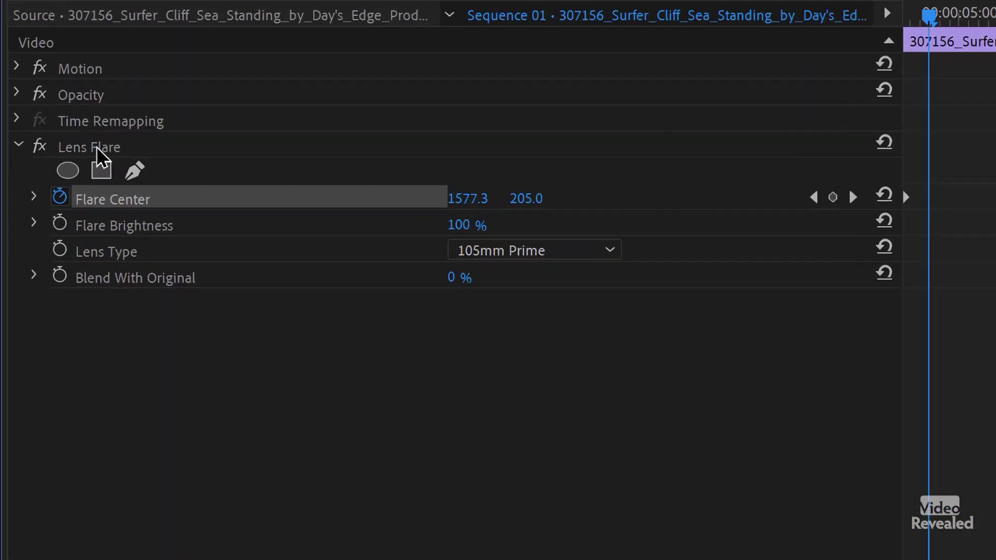
Save the clip's animated Lens Flare effect as a preset called "Moving Flare" with the Scale type
{"action": "left_click", "coordinate": [52, 141]}
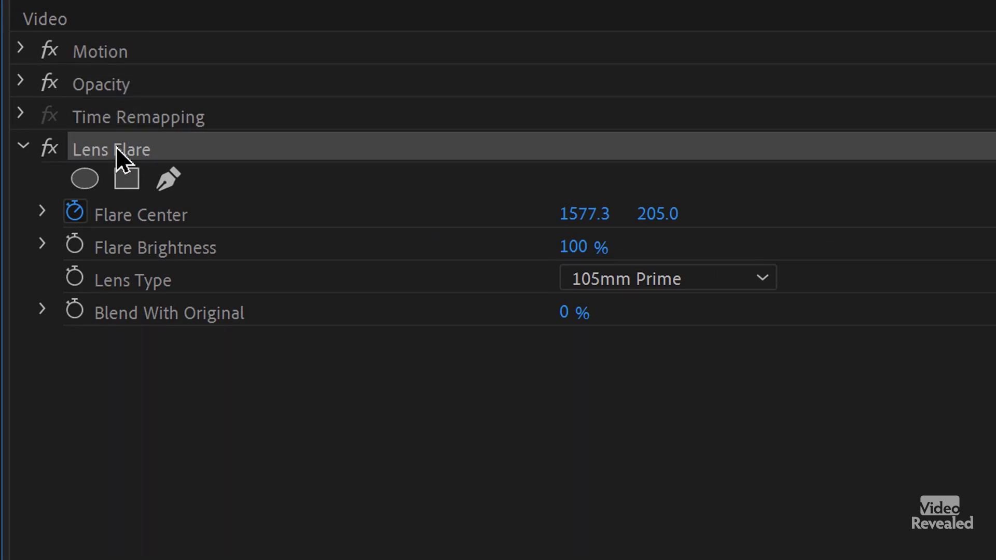
{"action": "right_click", "coordinate": [127, 142]}
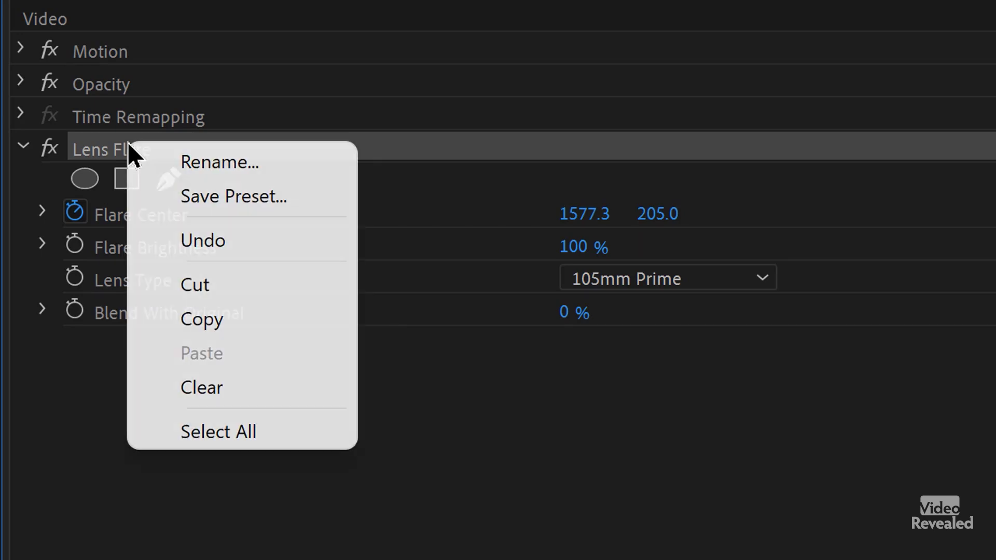
{"action": "left_click", "coordinate": [260, 198]}
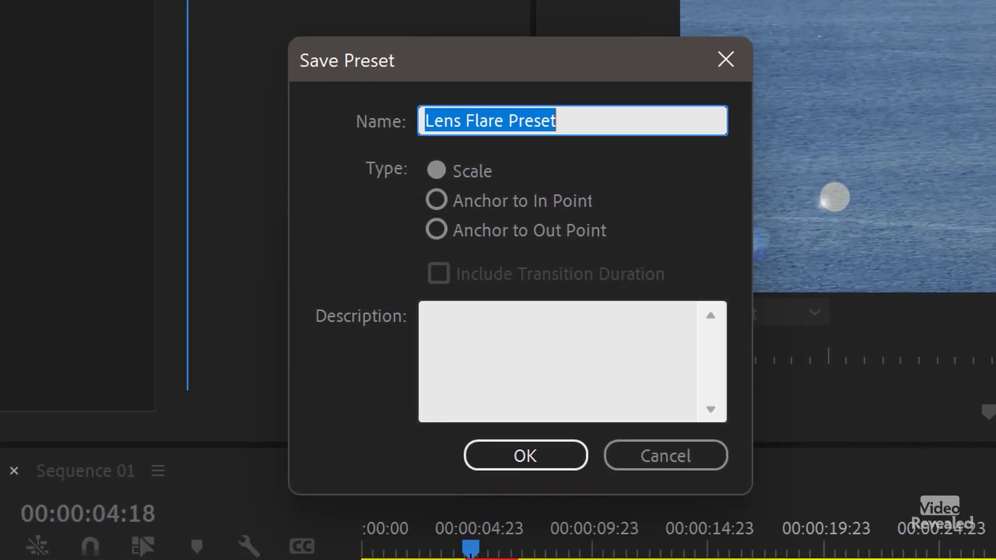
{"action": "type", "text": "Moving Flare"}
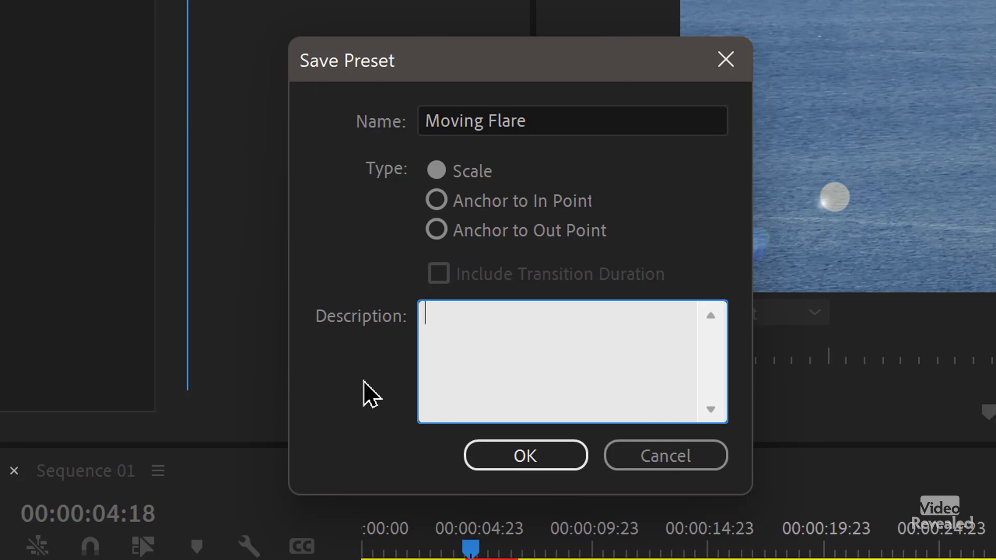
{"action": "left_click", "coordinate": [551, 456]}
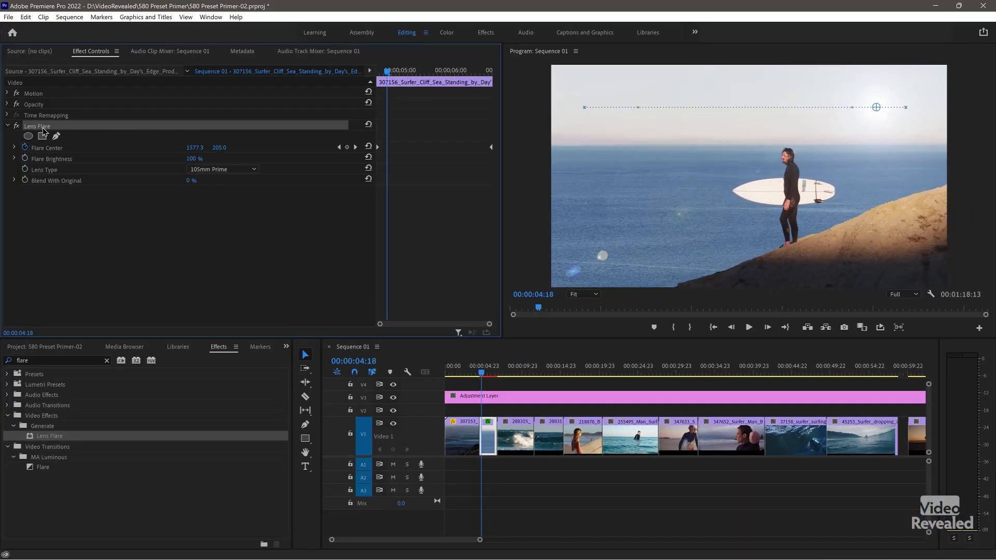
Remove the Lens Flare effect from the surfer-on-cliff clip and apply the saved Moving Flare preset to it
{"action": "key", "text": "Delete"}
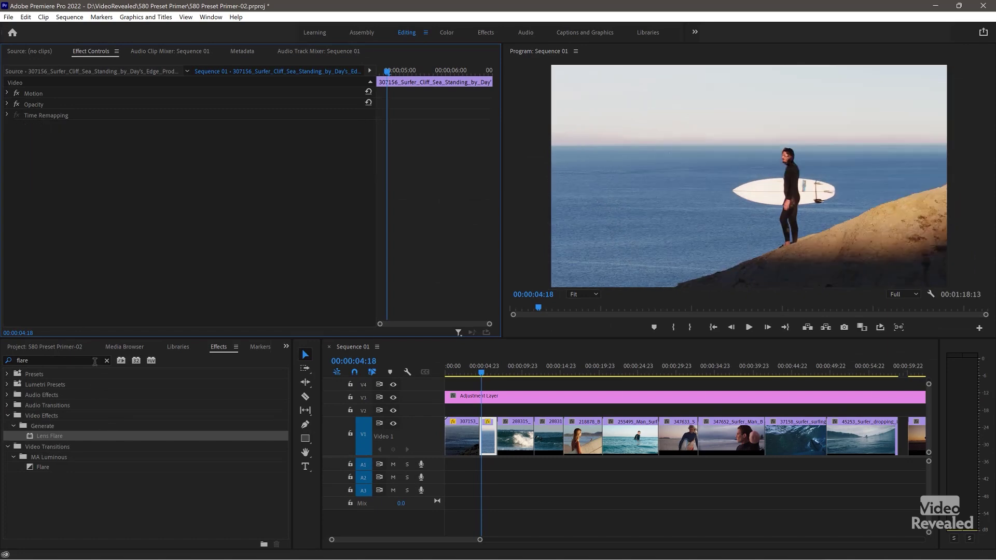
{"action": "left_click", "coordinate": [7, 374]}
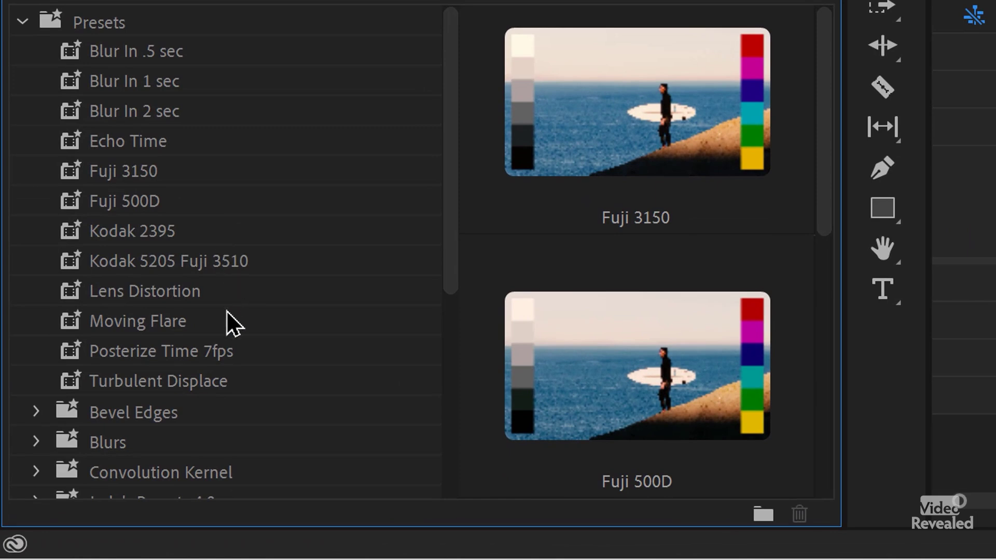
{"action": "left_click", "coordinate": [133, 325]}
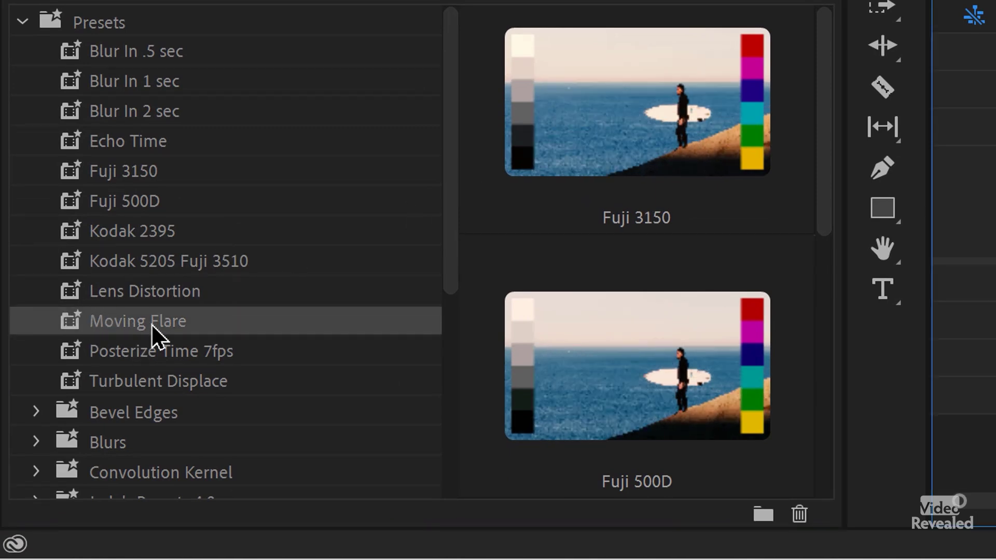
{"action": "left_click_drag", "start_coordinate": [82, 320], "coordinate": [995, 168]}
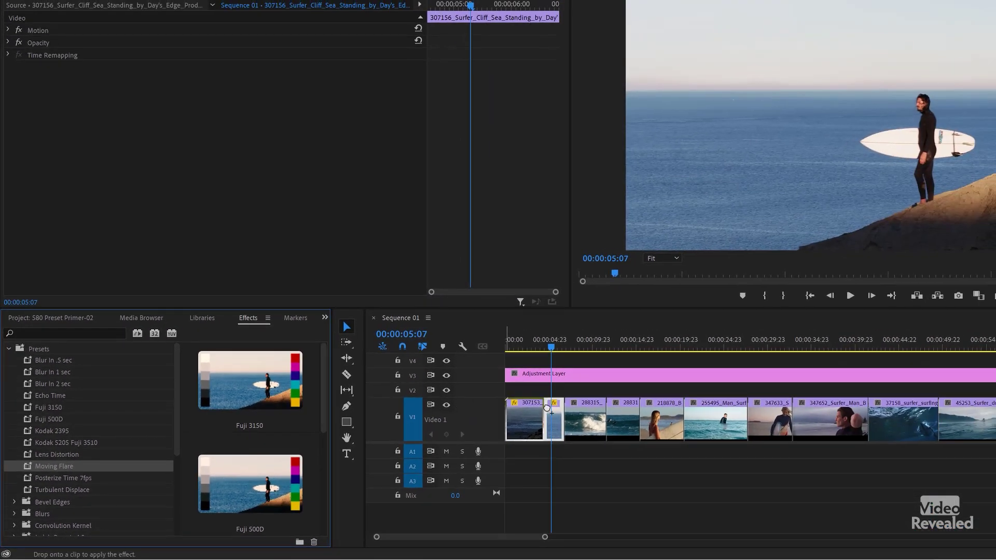
{"action": "left_click_drag", "start_coordinate": [557, 416], "coordinate": [556, 416]}
{"action": "mouse_move", "coordinate": [554, 351]}
{"action": "left_mouse_down"}
{"action": "mouse_move", "coordinate": [540, 349]}
{"action": "mouse_move", "coordinate": [562, 347]}
{"action": "mouse_move", "coordinate": [553, 348]}
{"action": "left_mouse_up"}
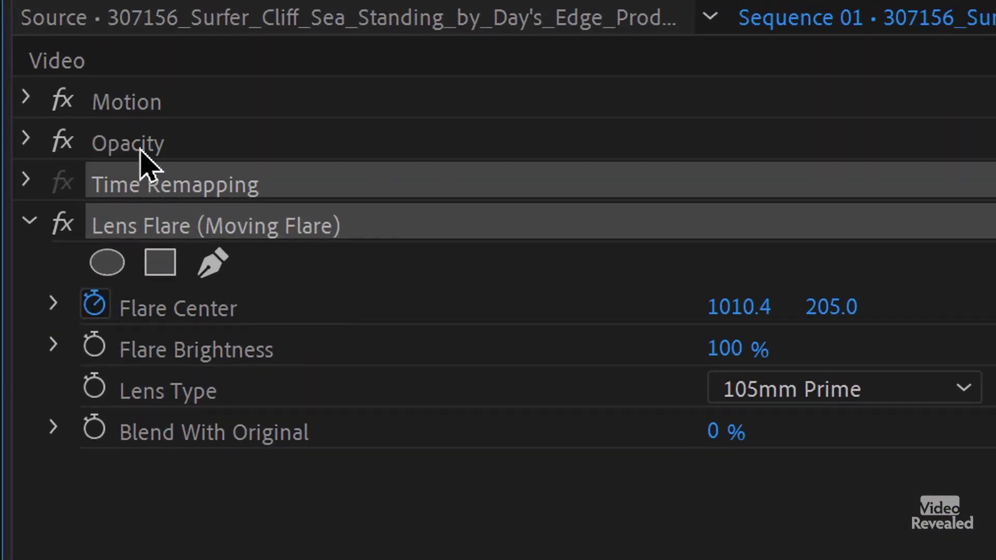
Add Opacity and Motion to the selection of Time Remapping and Lens Flare (Moving Flare) in the clip's effects
{"action": "left_click", "coordinate": [140, 151], "text": "ctrl"}
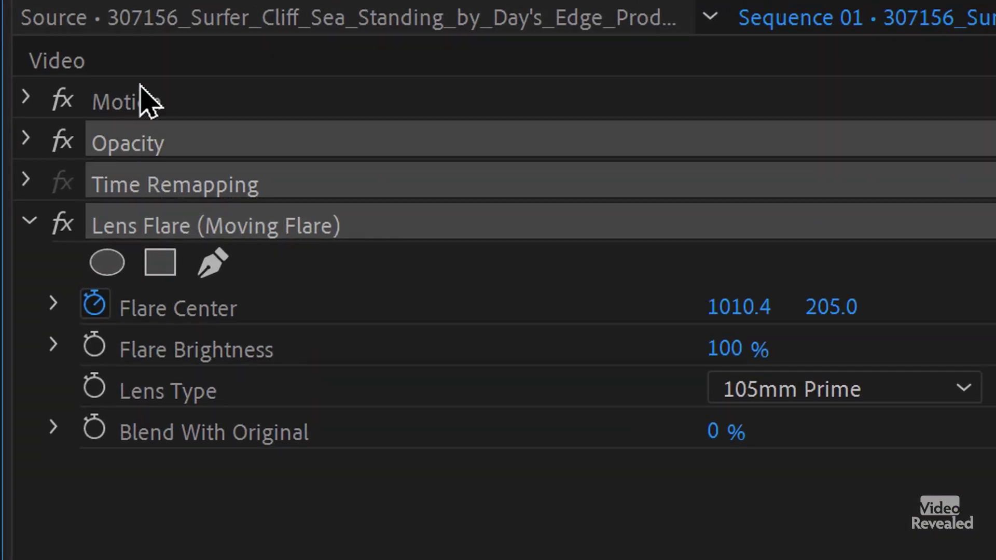
{"action": "left_click", "coordinate": [136, 101], "text": "ctrl"}
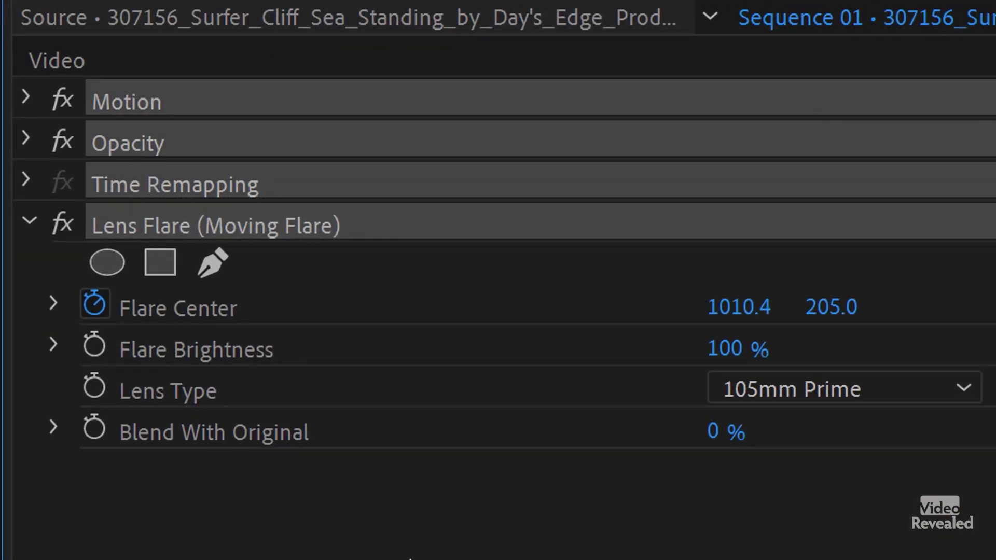
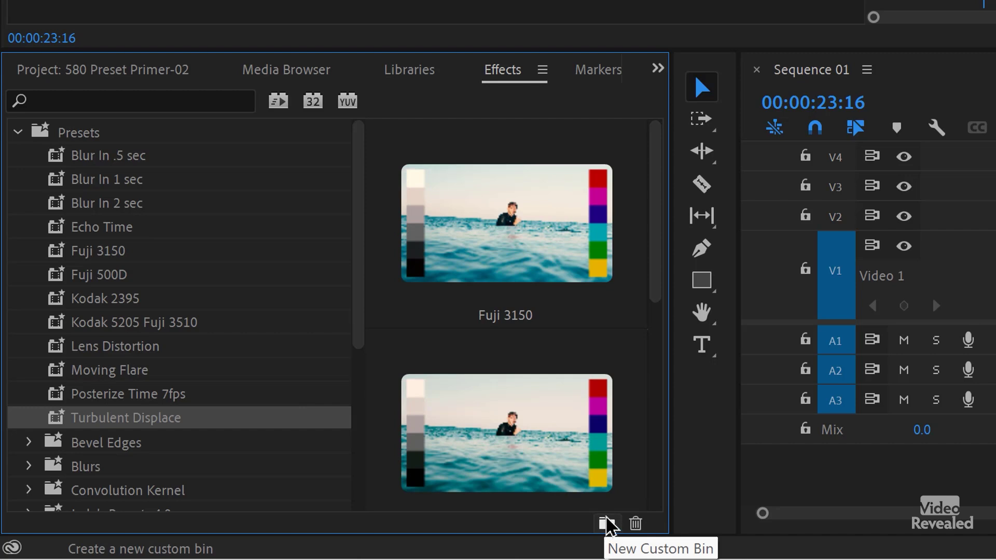
Create a new presets bin inside the Presets folder and bring its name field into view
{"action": "scroll", "coordinate": [151, 251], "scroll_direction": "down", "scroll_amount": 6}
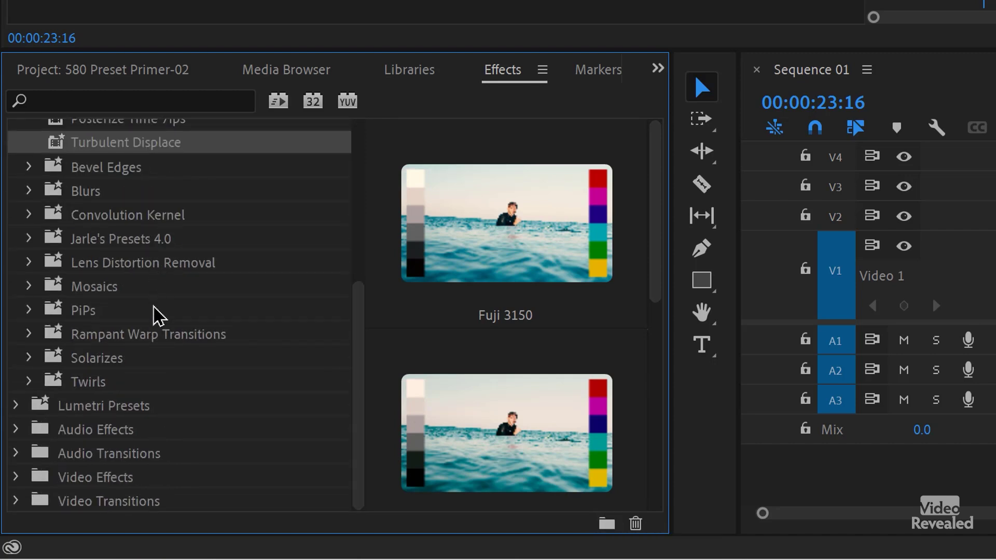
{"action": "scroll", "coordinate": [149, 312], "scroll_direction": "up", "scroll_amount": 6}
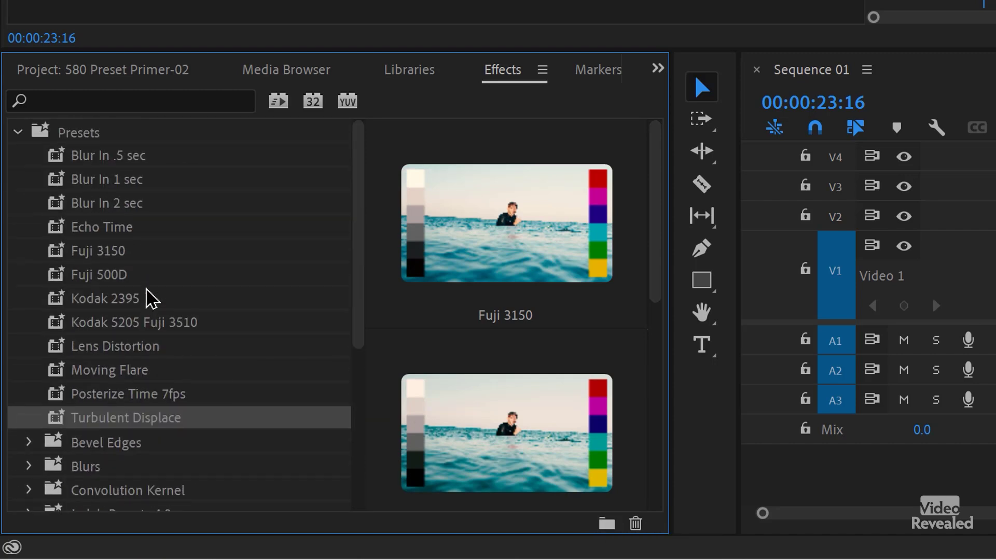
{"action": "left_click", "coordinate": [19, 133]}
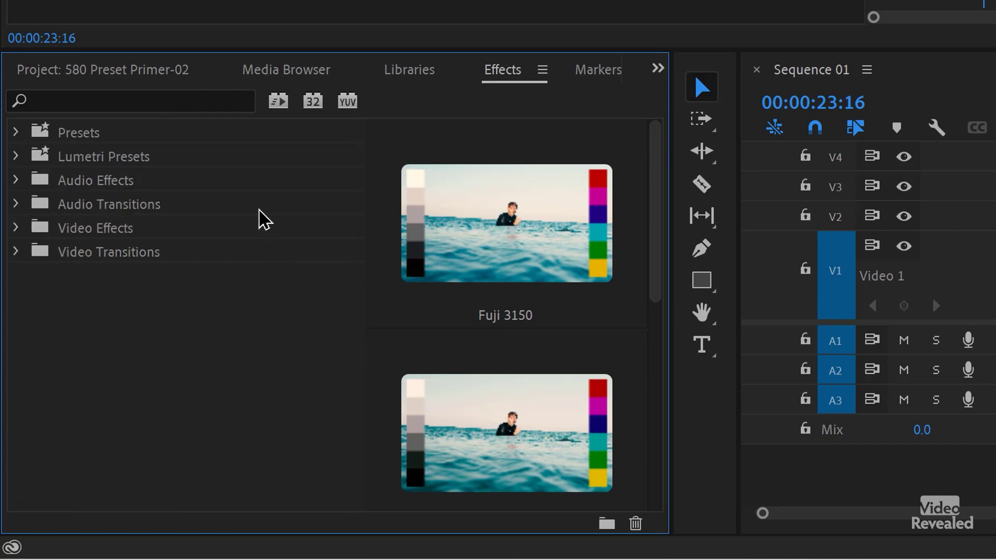
{"action": "left_click", "coordinate": [542, 70]}
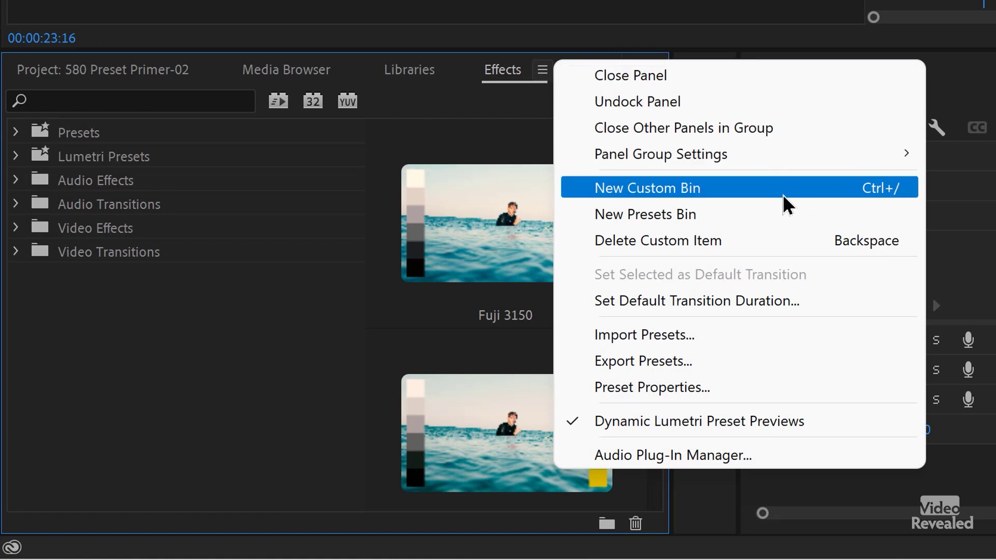
{"action": "left_click", "coordinate": [749, 210]}
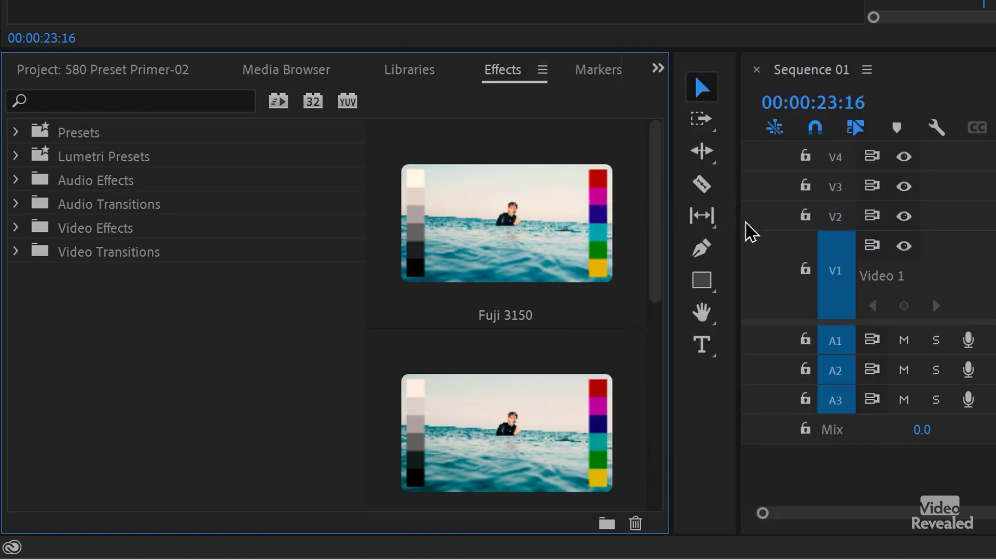
{"action": "left_click", "coordinate": [16, 133]}
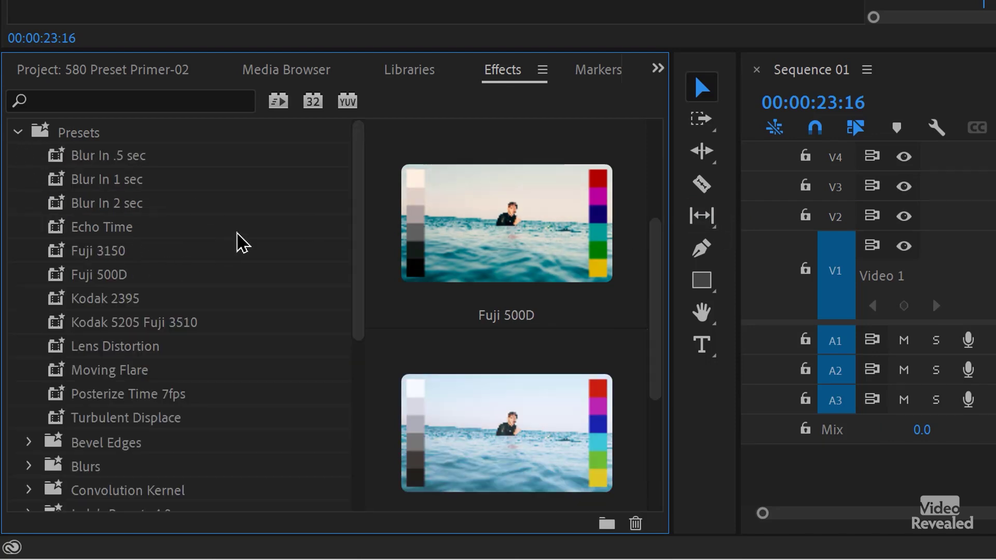
{"action": "left_click_drag", "start_coordinate": [358, 213], "coordinate": [357, 386]}
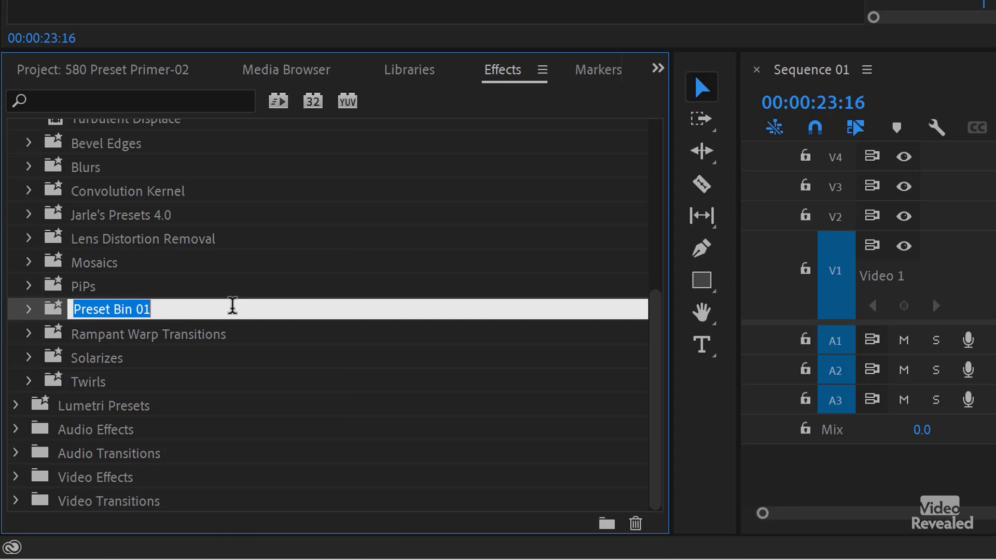
Name the new presets bin with the prefix "1-" followed by the owner's first name in possessive form and "Presets"
{"action": "type", "text": "C"}
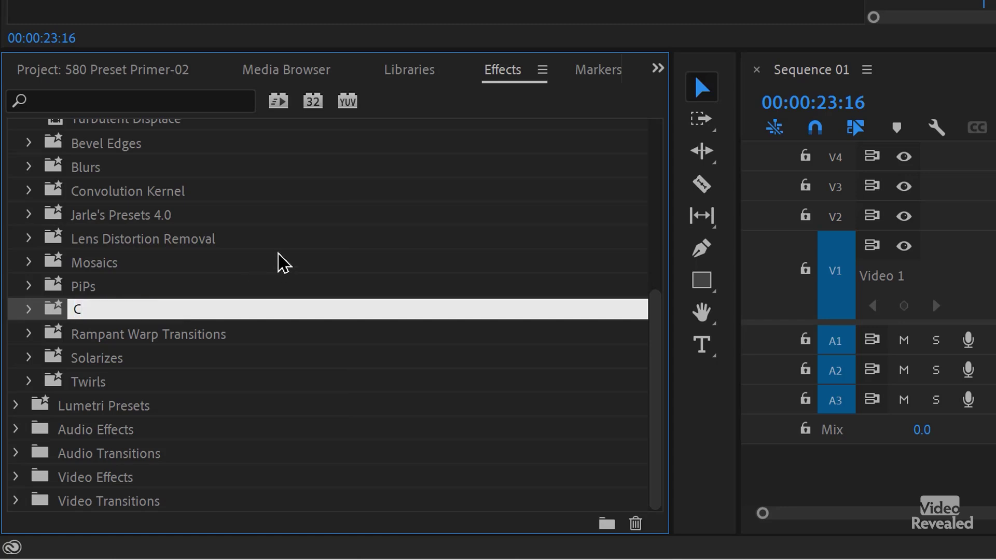
{"action": "left_click", "coordinate": [99, 310]}
{"action": "type", "text": "1-C"}
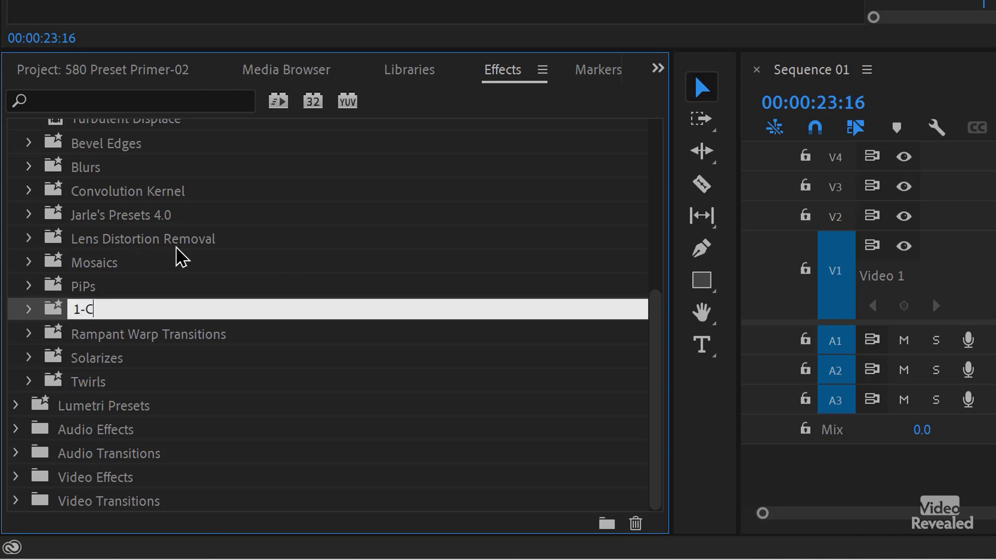
{"action": "type", "text": "olin's Presets"}
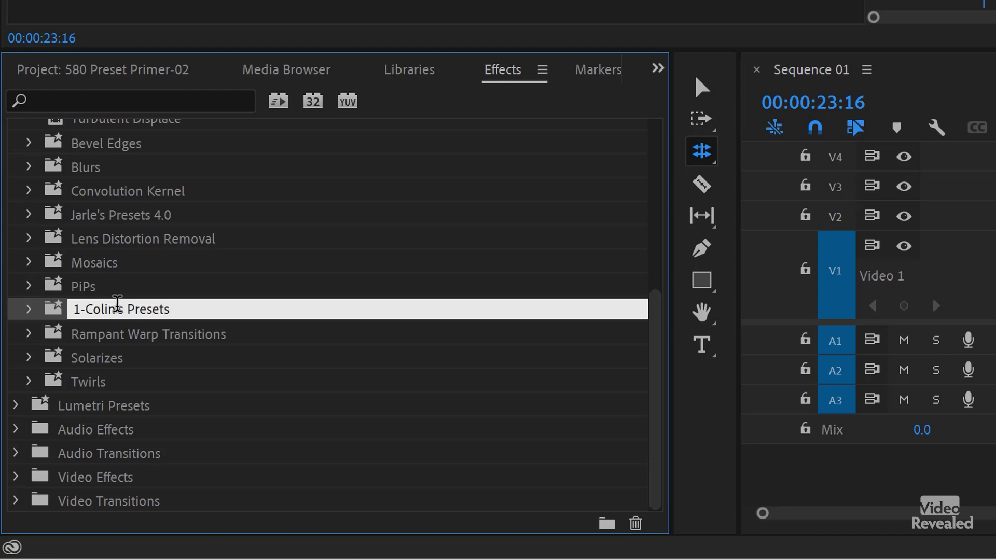
{"action": "key", "text": "Return"}
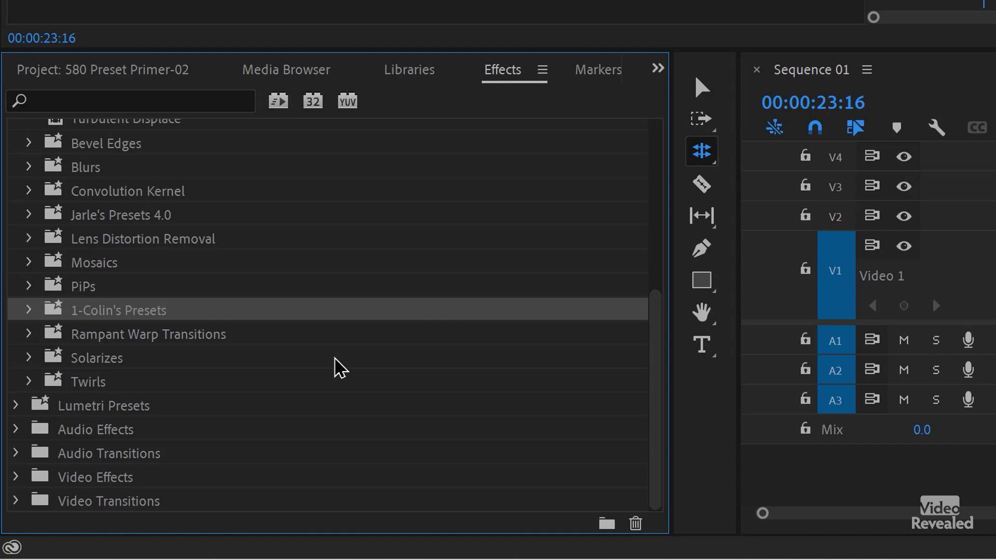
Look over the Effects panel's group options, then maximize the panel to fill the workspace
{"action": "scroll", "coordinate": [257, 282], "scroll_direction": "up", "scroll_amount": 5}
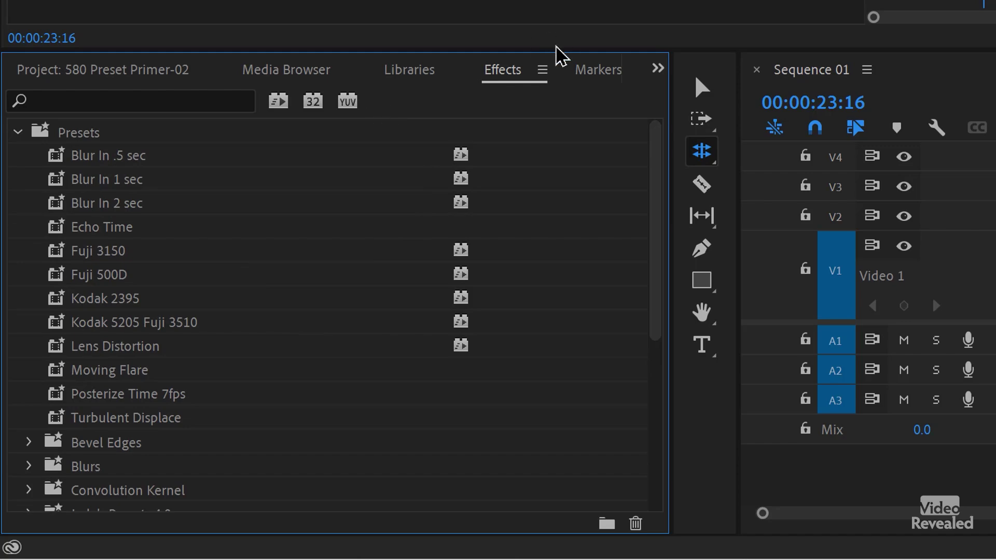
{"action": "left_click", "coordinate": [542, 71]}
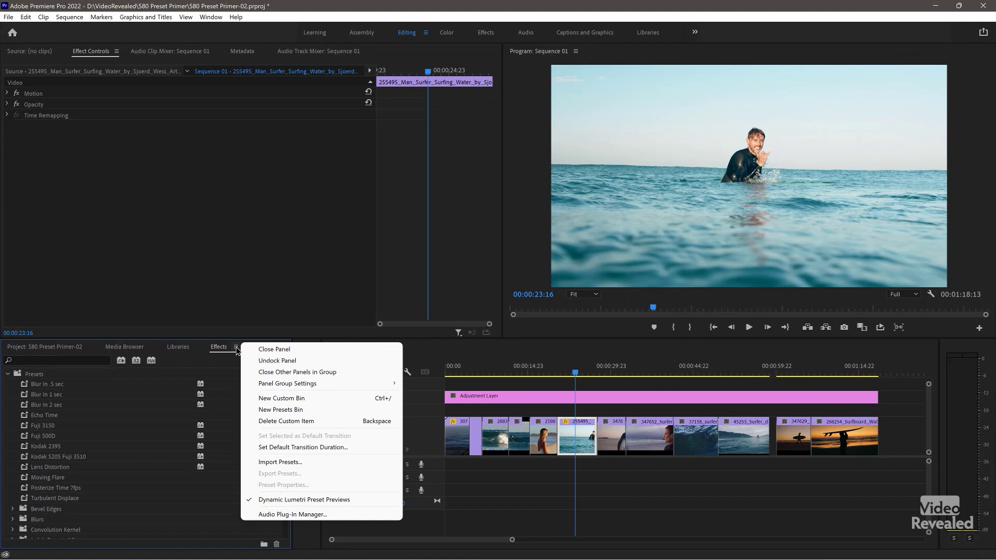
{"action": "mouse_move", "coordinate": [272, 383]}
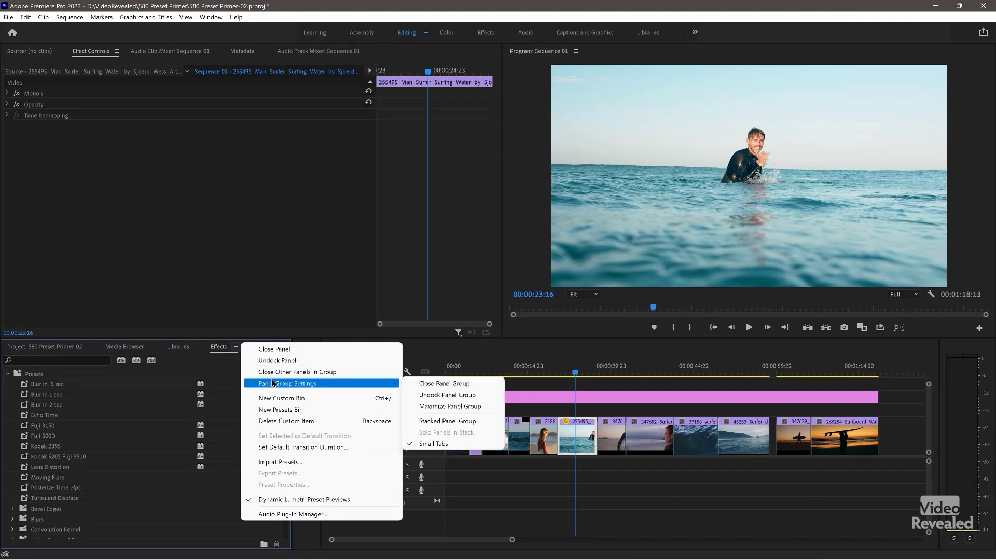
{"action": "left_click", "coordinate": [151, 440]}
{"action": "key", "text": "grave"}
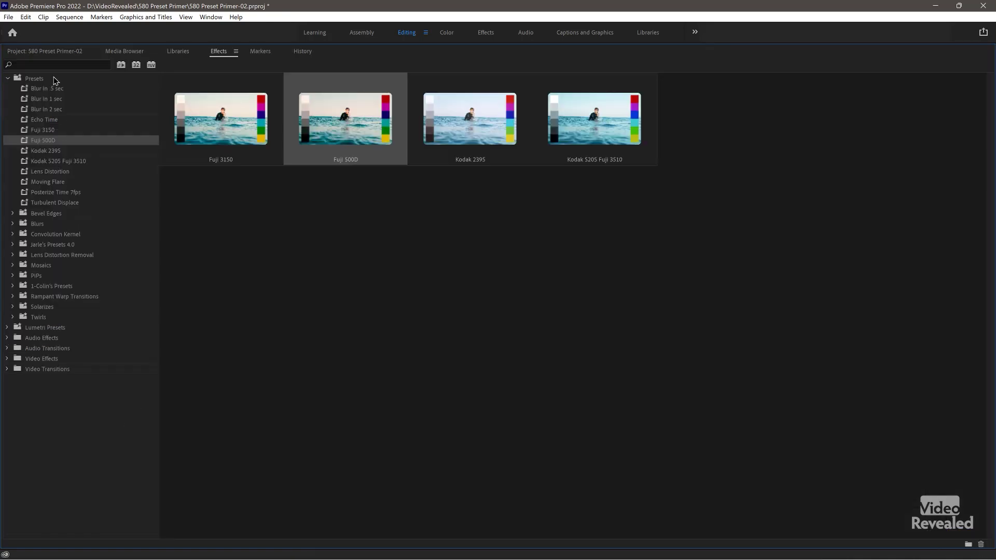
Move all twelve loose presets, from Blur In .5 sec to Turbulent Displace, into the custom "1-" presets bin and expand it
{"action": "left_click", "coordinate": [24, 192]}
{"action": "left_click", "coordinate": [24, 202]}
{"action": "left_click", "coordinate": [24, 192], "text": "ctrl"}
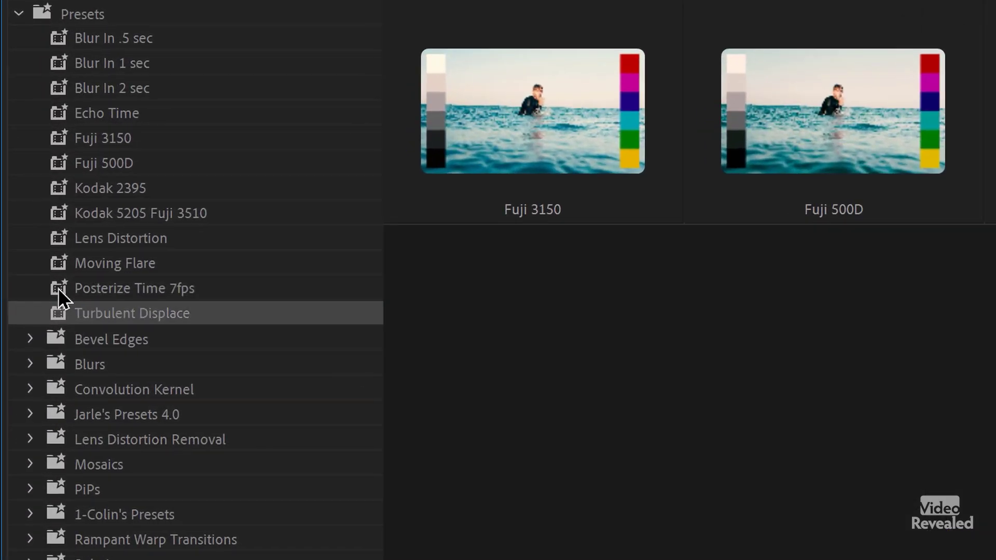
{"action": "left_click", "coordinate": [57, 262], "text": "ctrl"}
{"action": "left_click", "coordinate": [55, 238], "text": "ctrl"}
{"action": "left_click", "coordinate": [55, 213], "text": "ctrl"}
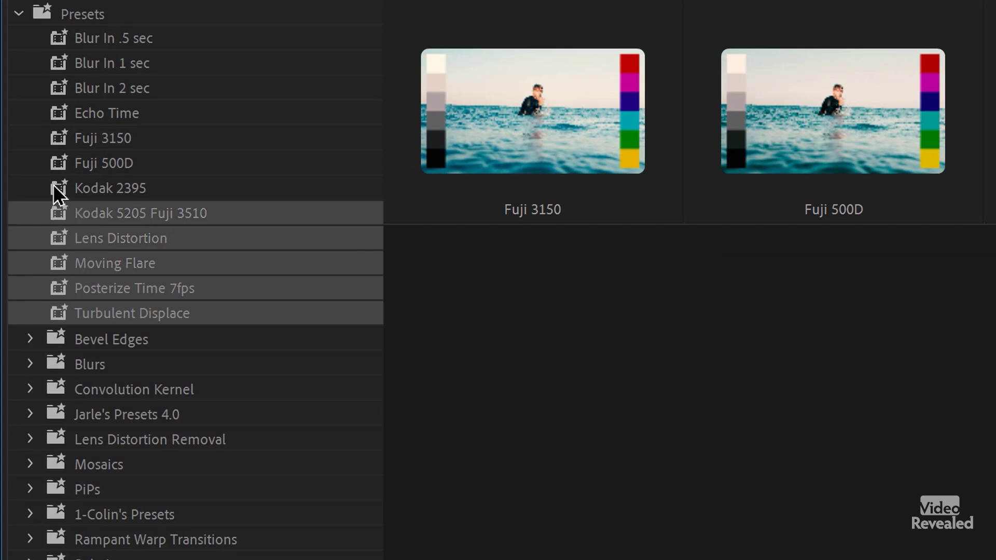
{"action": "left_click", "coordinate": [55, 188], "text": "ctrl"}
{"action": "left_click", "coordinate": [55, 155], "text": "ctrl"}
{"action": "left_click", "coordinate": [57, 137], "text": "ctrl"}
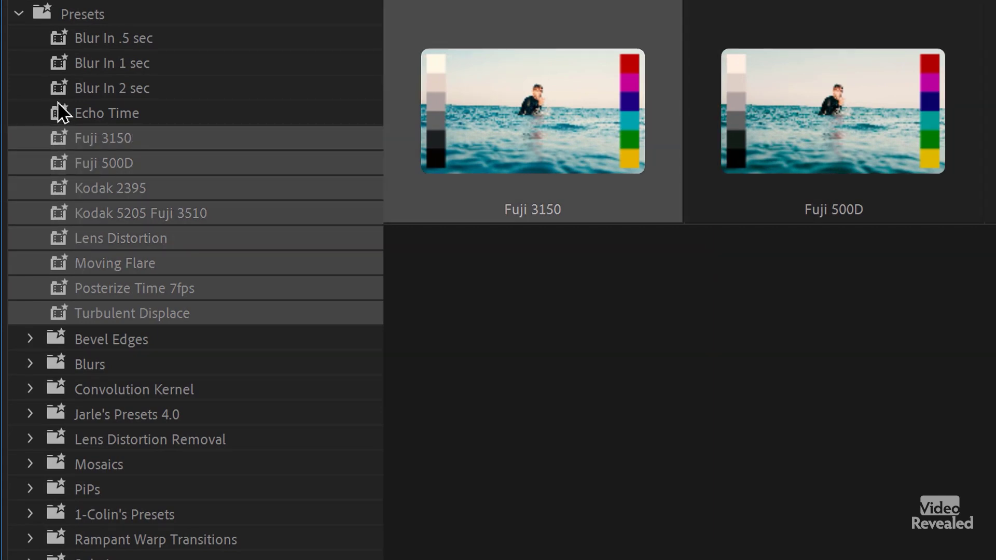
{"action": "left_click", "coordinate": [57, 104], "text": "ctrl"}
{"action": "left_click", "coordinate": [59, 89], "text": "ctrl"}
{"action": "left_click", "coordinate": [58, 65], "text": "ctrl"}
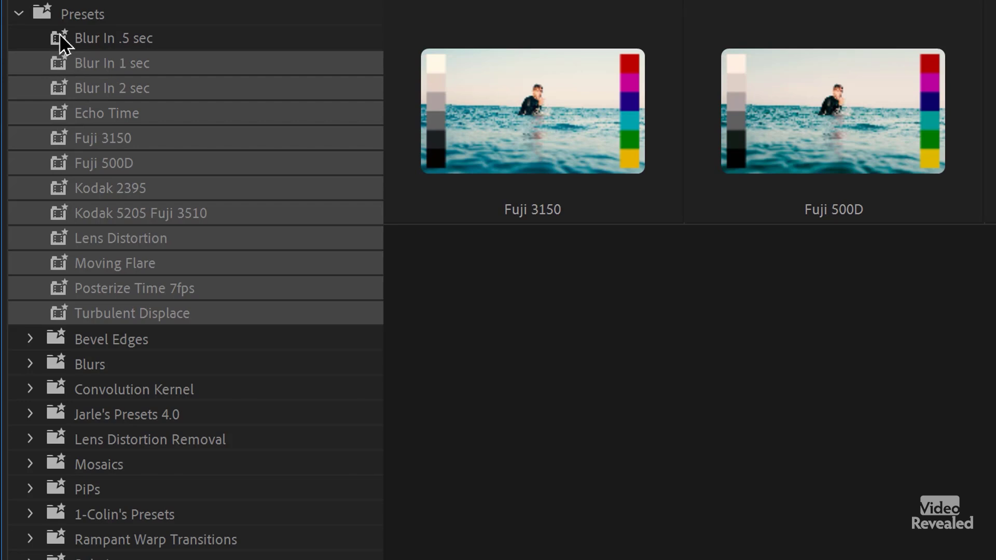
{"action": "left_click", "coordinate": [59, 37], "text": "ctrl"}
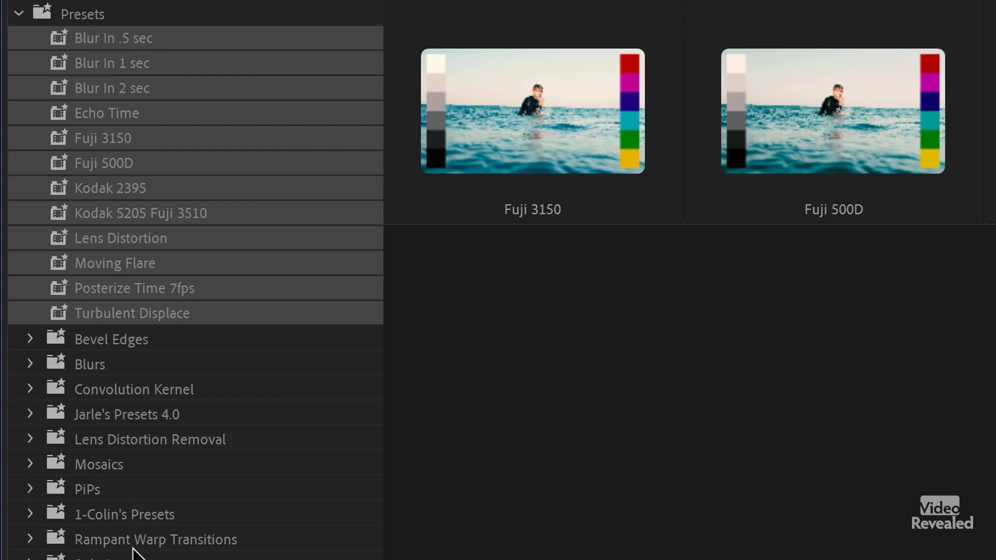
{"action": "left_click_drag", "start_coordinate": [61, 315], "coordinate": [108, 518]}
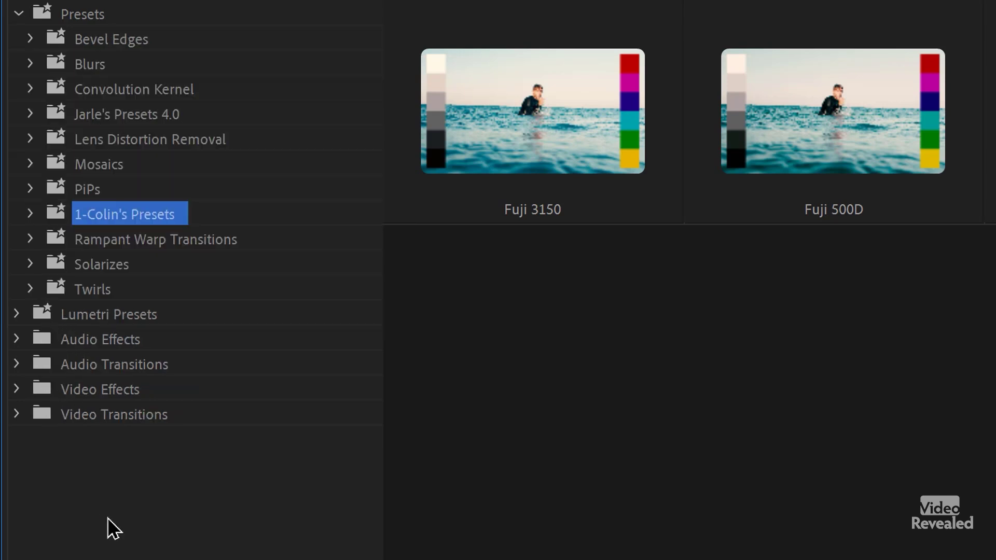
{"action": "left_click", "coordinate": [31, 214]}
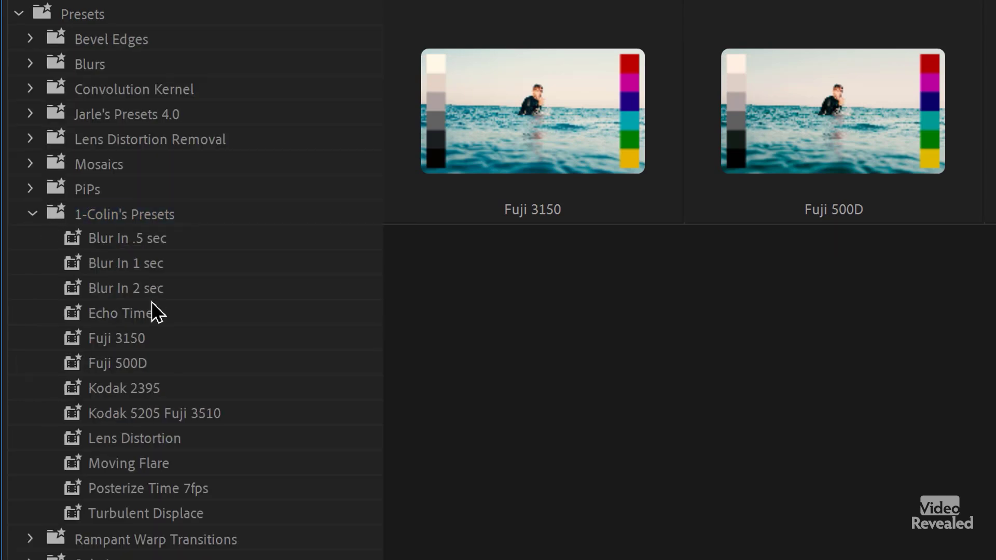
Collapse the custom "1-" presets bin and export it as myPresets into the project's Presets folder
{"action": "left_click", "coordinate": [31, 214]}
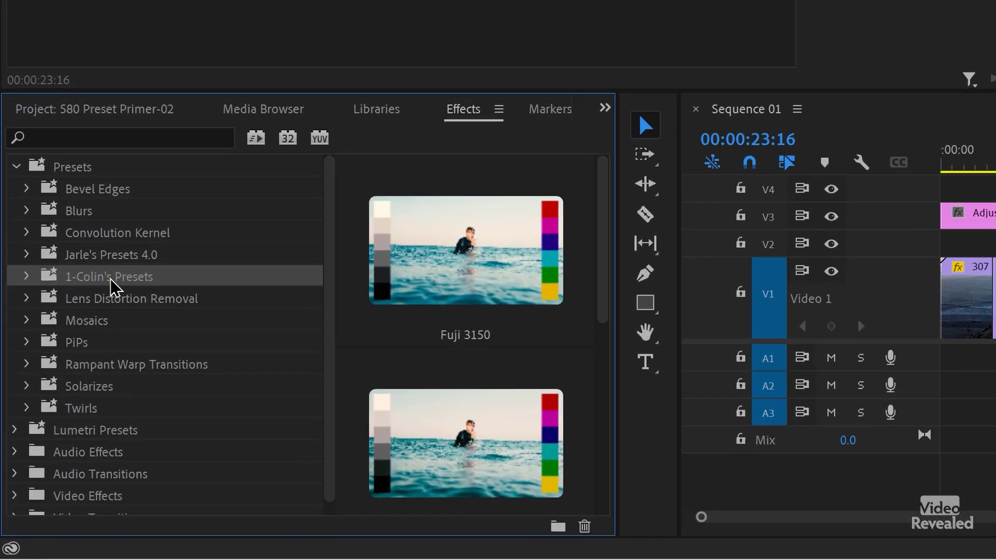
{"action": "right_click", "coordinate": [50, 426]}
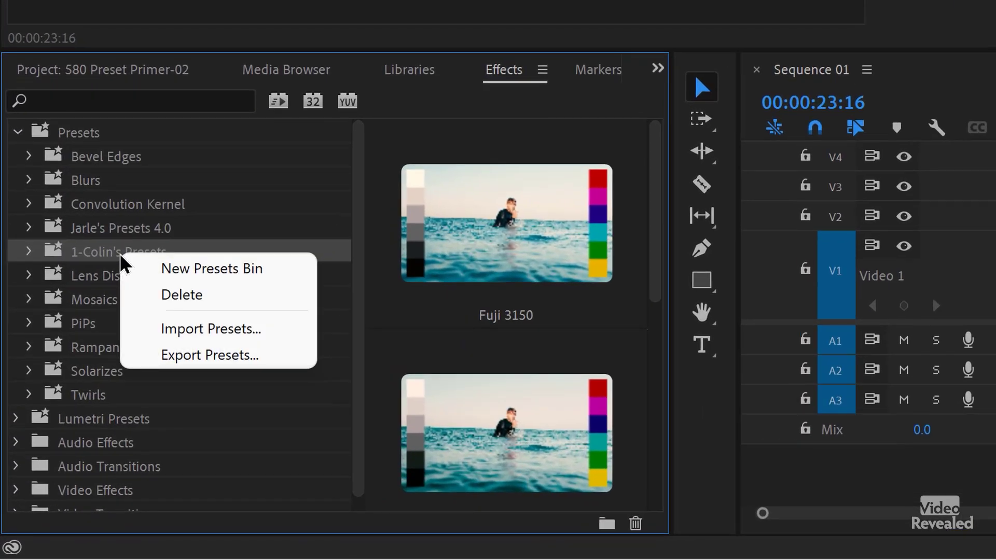
{"action": "left_click", "coordinate": [229, 354]}
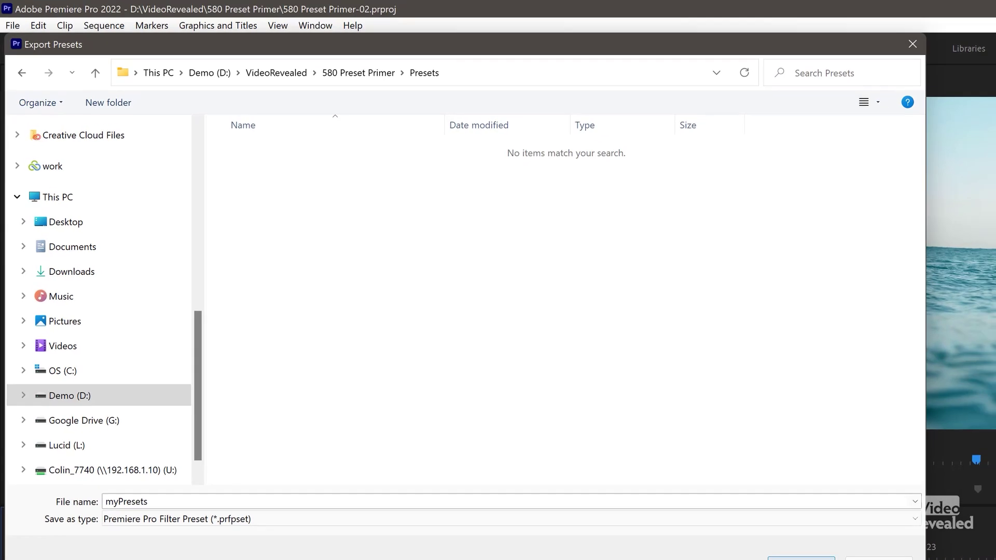
{"action": "key", "text": "Return"}
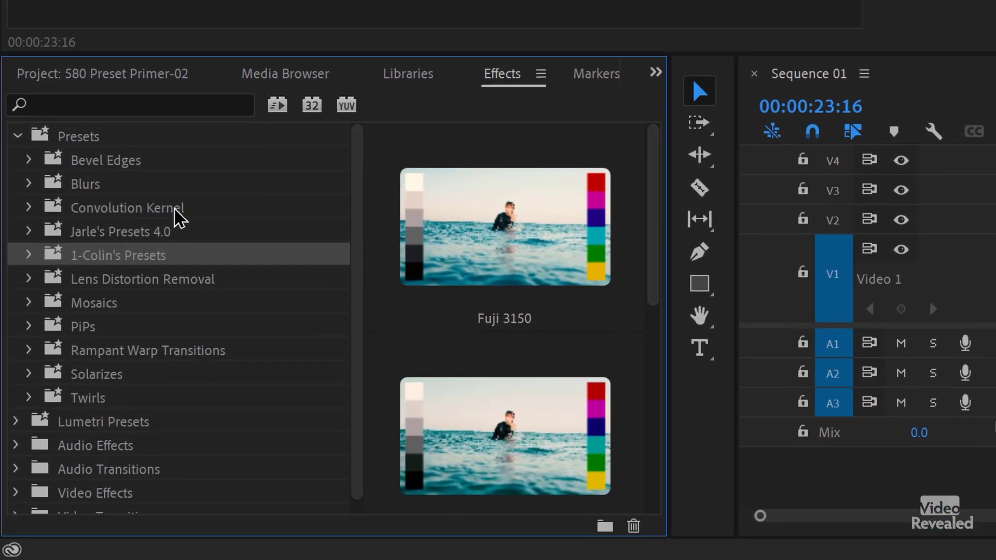
Delete the custom "1-" presets bin from the Presets folder and confirm the deletion
{"action": "right_click", "coordinate": [74, 259]}
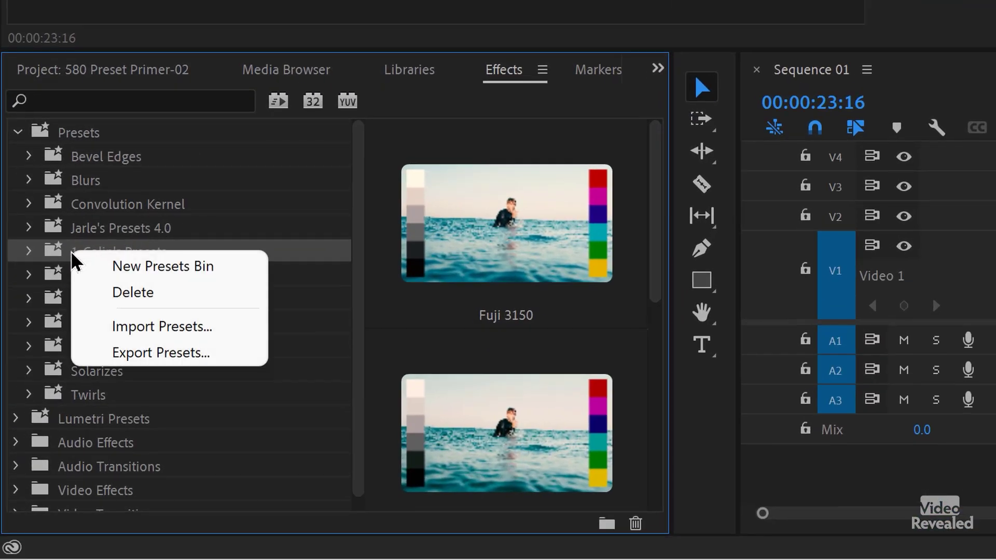
{"action": "left_click", "coordinate": [136, 294]}
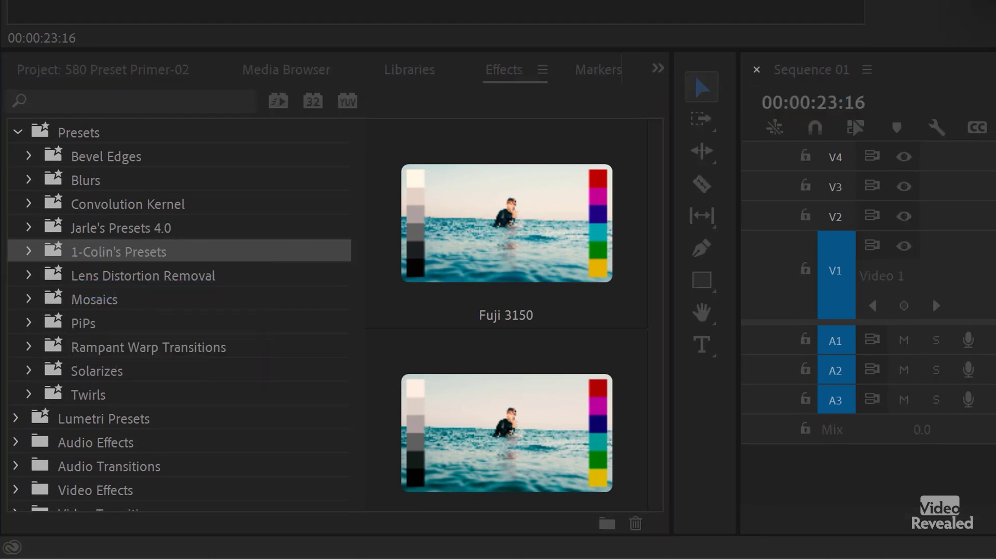
{"action": "key", "text": "Return"}
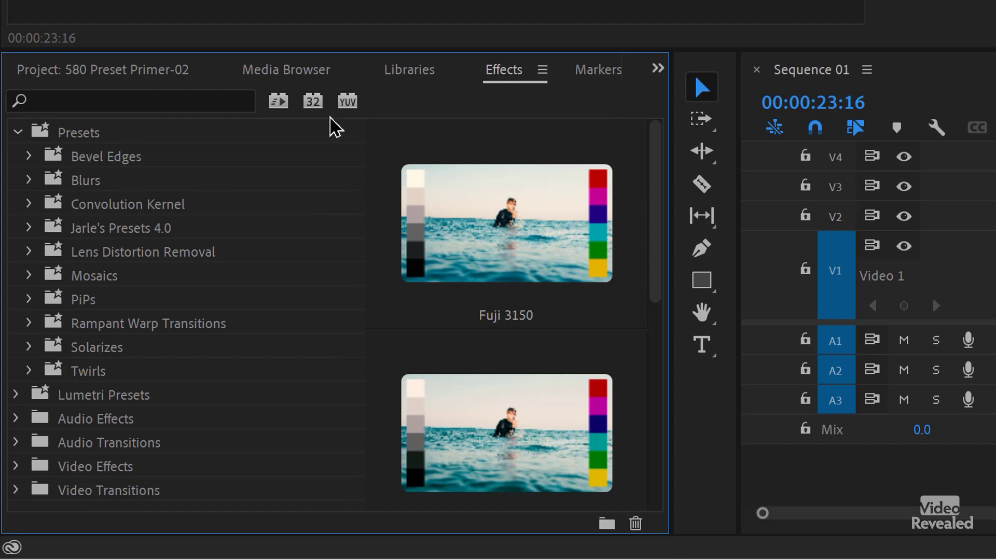
Import the myPresets.prfpset file from the project's Presets folder
{"action": "left_click", "coordinate": [552, 72]}
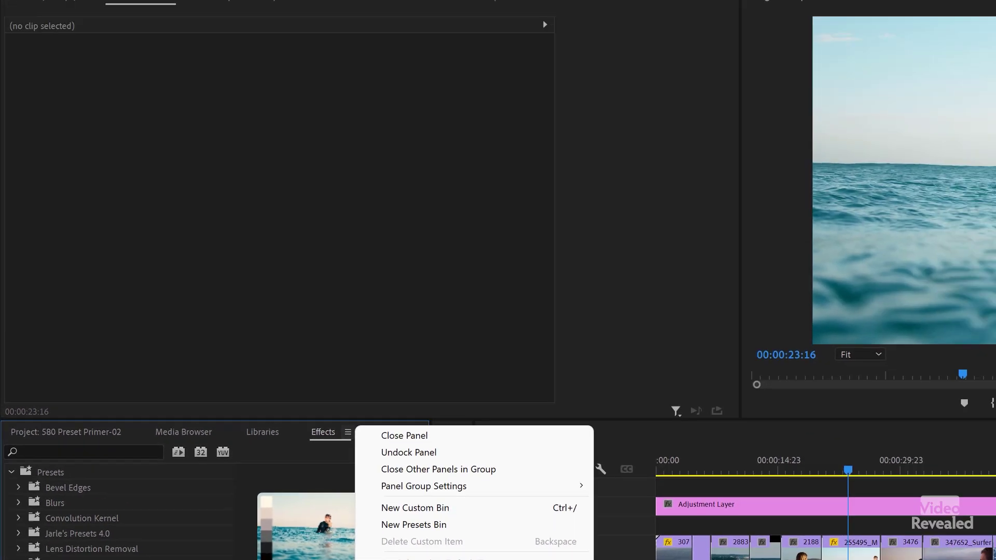
{"action": "left_click", "coordinate": [712, 334]}
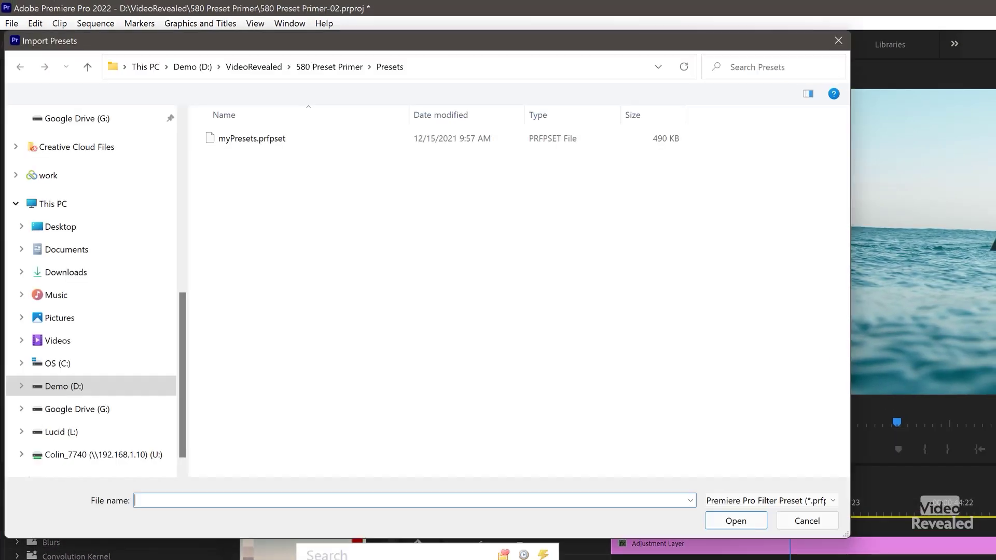
{"action": "left_click", "coordinate": [291, 139]}
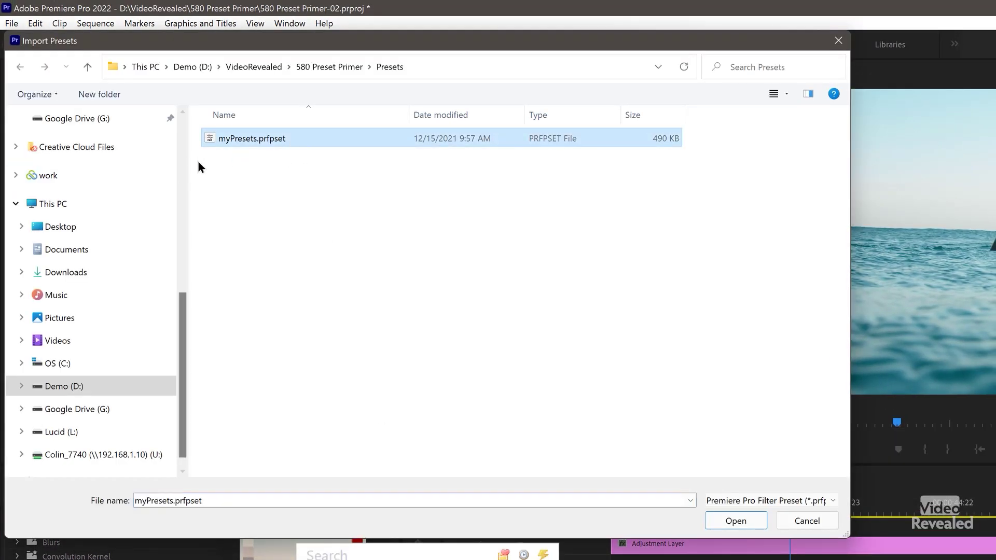
{"action": "left_click", "coordinate": [727, 520]}
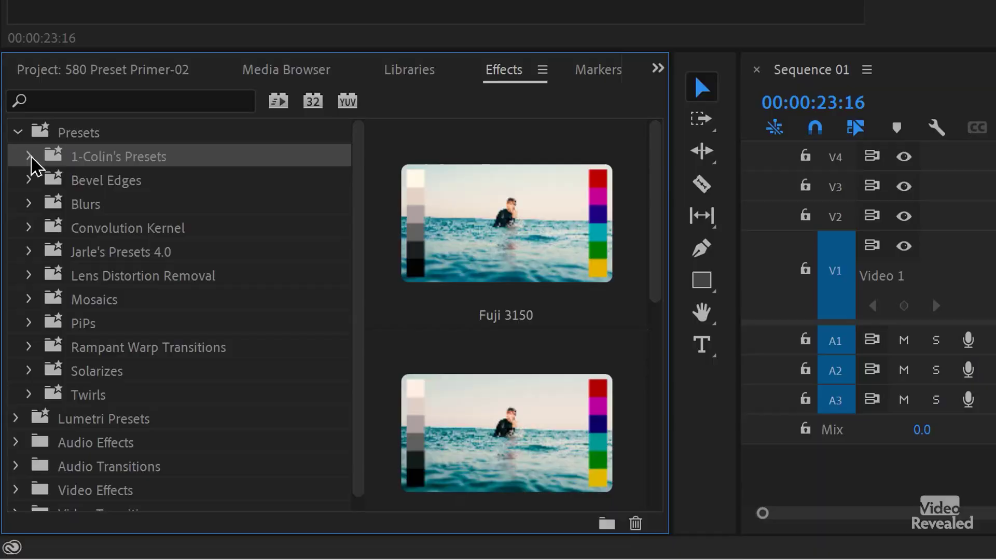
Examine the Effects panel's preset import and export options and the bins inside the Presets folder
{"action": "left_click", "coordinate": [544, 70]}
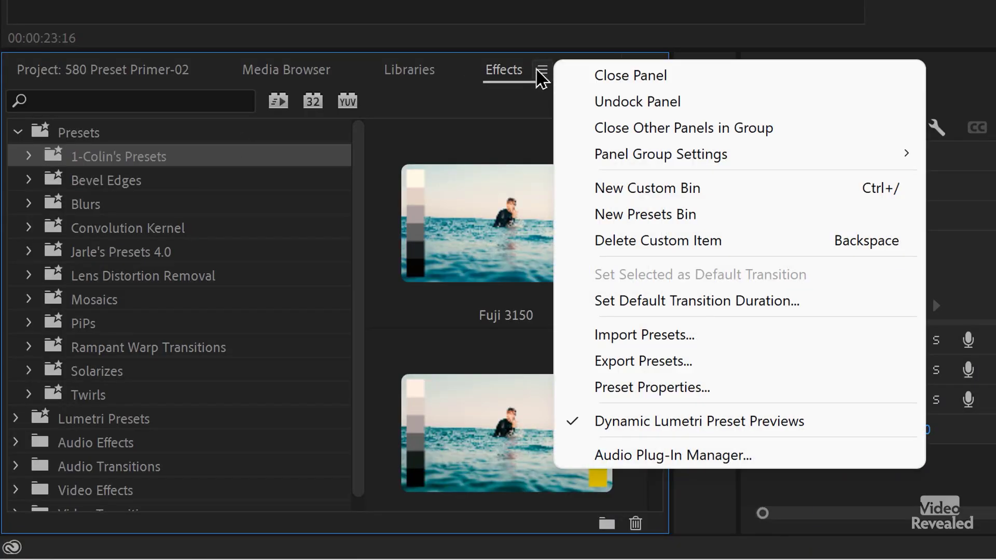
{"action": "left_click", "coordinate": [123, 135]}
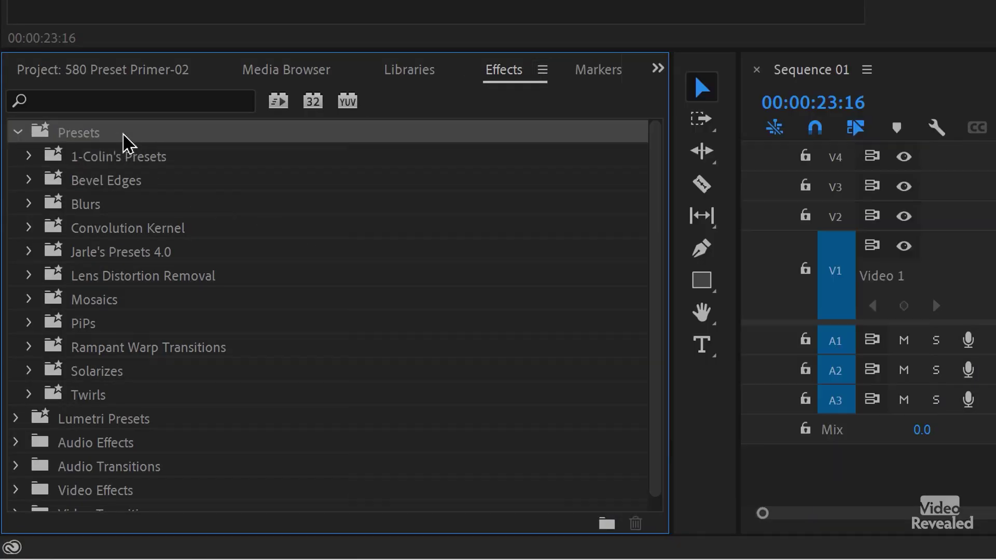
{"action": "left_click", "coordinate": [192, 400]}
{"action": "scroll", "coordinate": [238, 423], "scroll_direction": "down", "scroll_amount": 1}
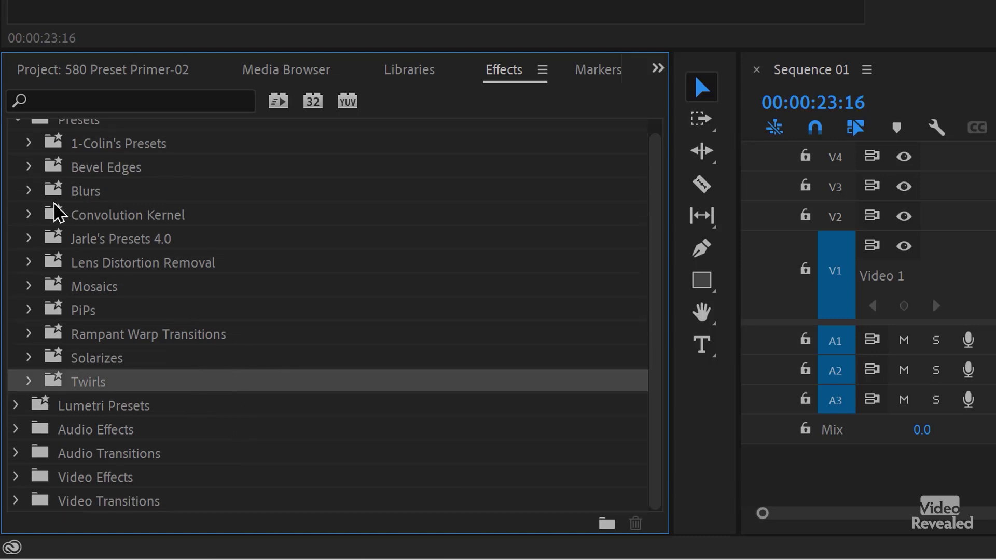
{"action": "scroll", "coordinate": [42, 181], "scroll_direction": "up", "scroll_amount": 1}
{"action": "left_click", "coordinate": [16, 133]}
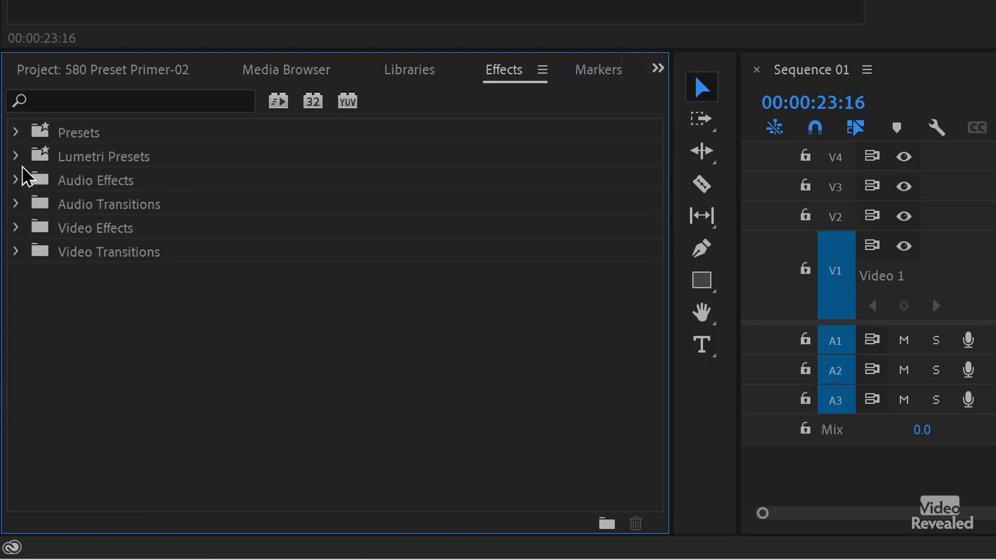
{"action": "left_click", "coordinate": [17, 133]}
{"action": "left_click", "coordinate": [541, 71]}
{"action": "left_click", "coordinate": [695, 337]}
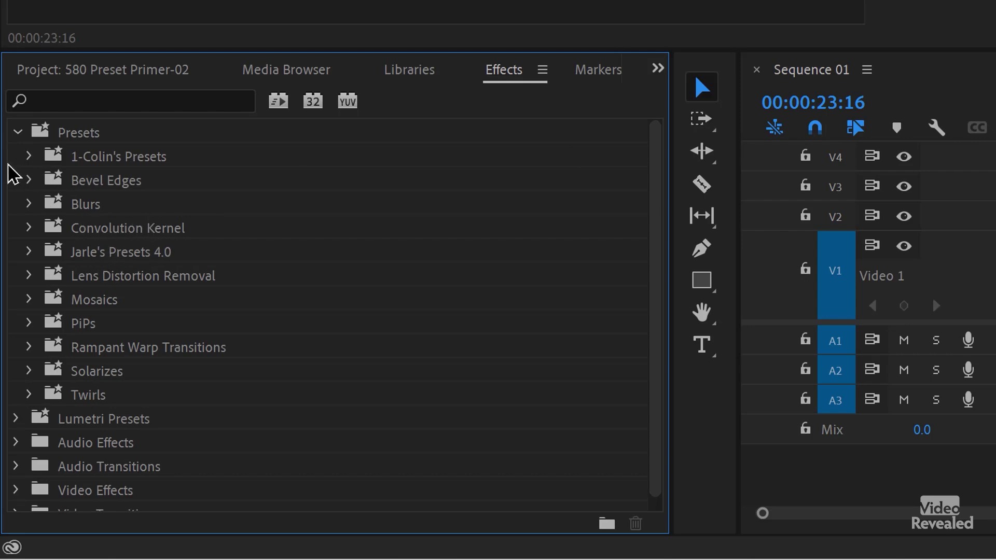
Check the imported presets inside the custom "1-" bin, then collapse and select the bin
{"action": "left_click", "coordinate": [29, 156]}
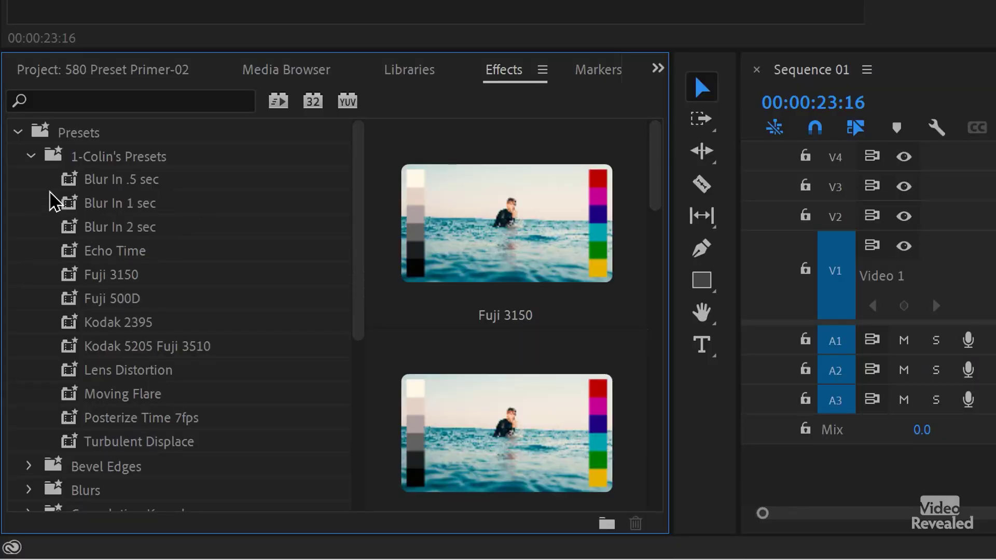
{"action": "left_click", "coordinate": [29, 157]}
{"action": "left_click", "coordinate": [149, 158]}
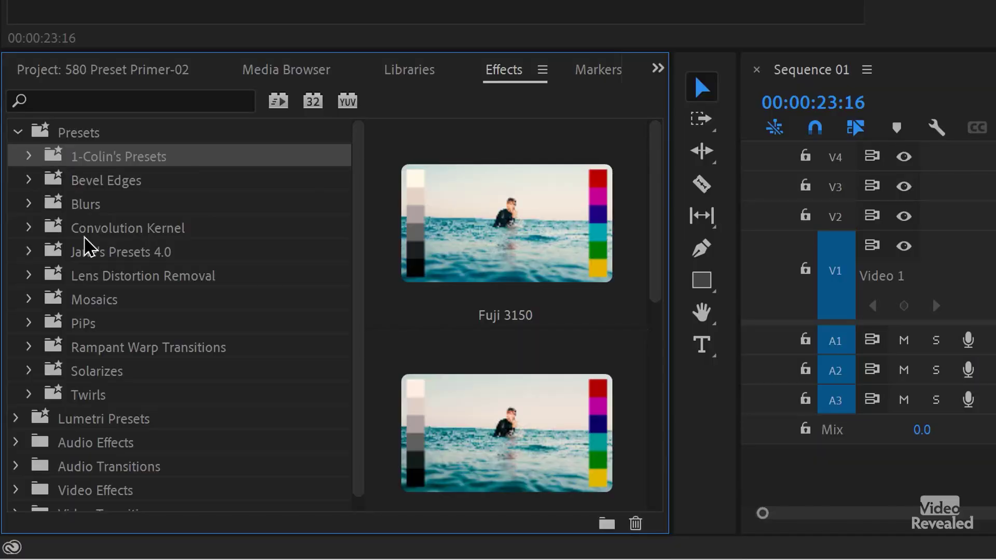
Maximize the Effects panel and browse the Audio Tools, Compositing Tools and Deadpool Handheld Camera bins in Jarle's Presets 4.0
{"action": "scroll", "coordinate": [84, 245], "scroll_direction": "down", "scroll_amount": 1}
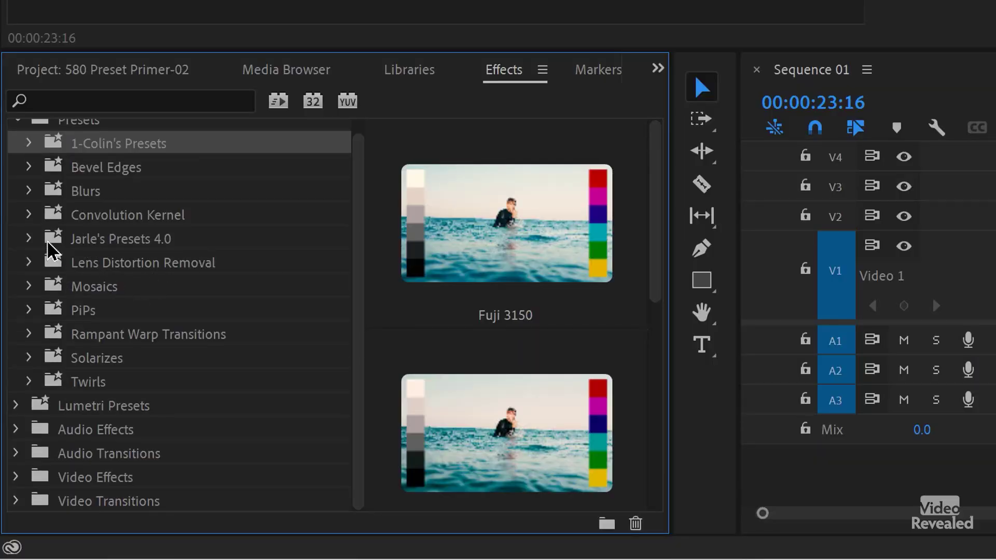
{"action": "key", "text": "grave"}
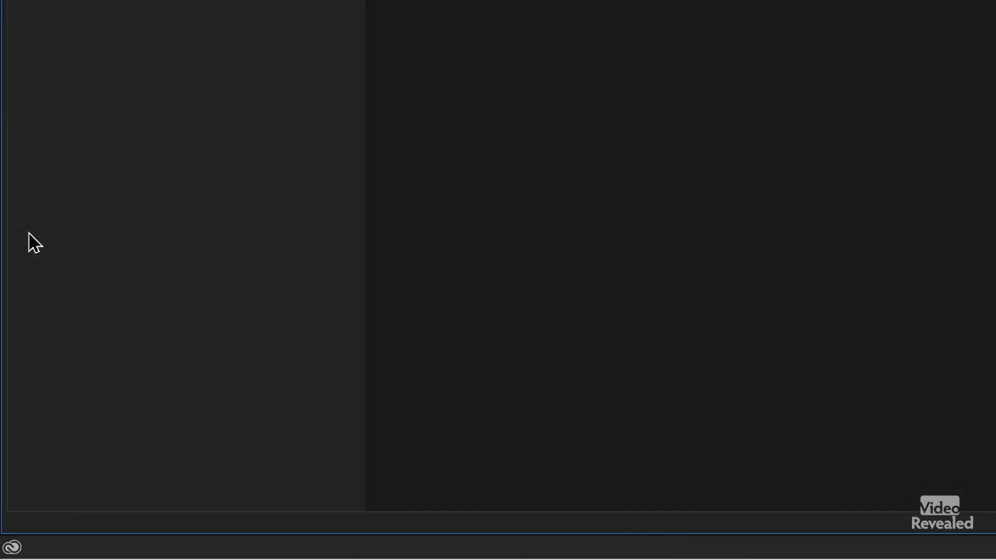
{"action": "left_click", "coordinate": [32, 204]}
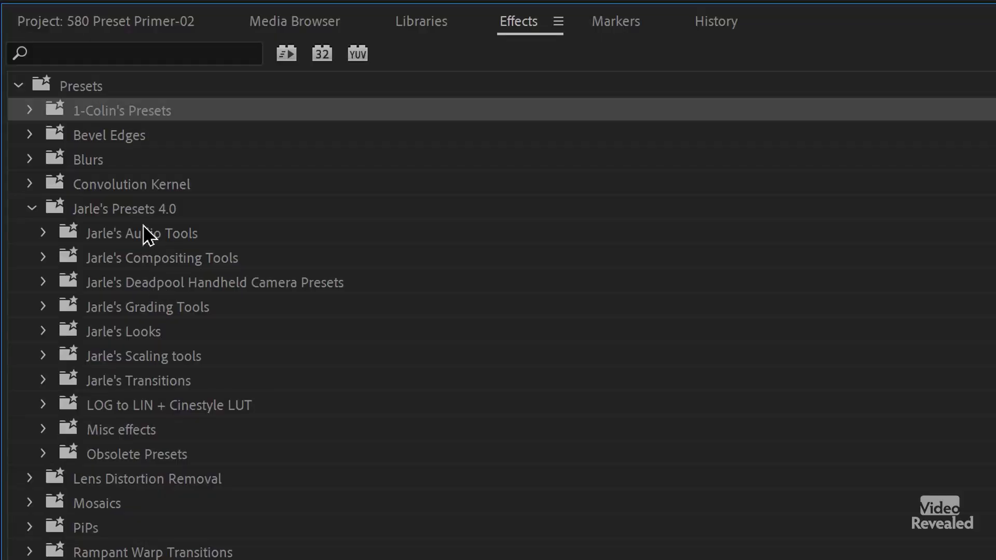
{"action": "left_click", "coordinate": [45, 234]}
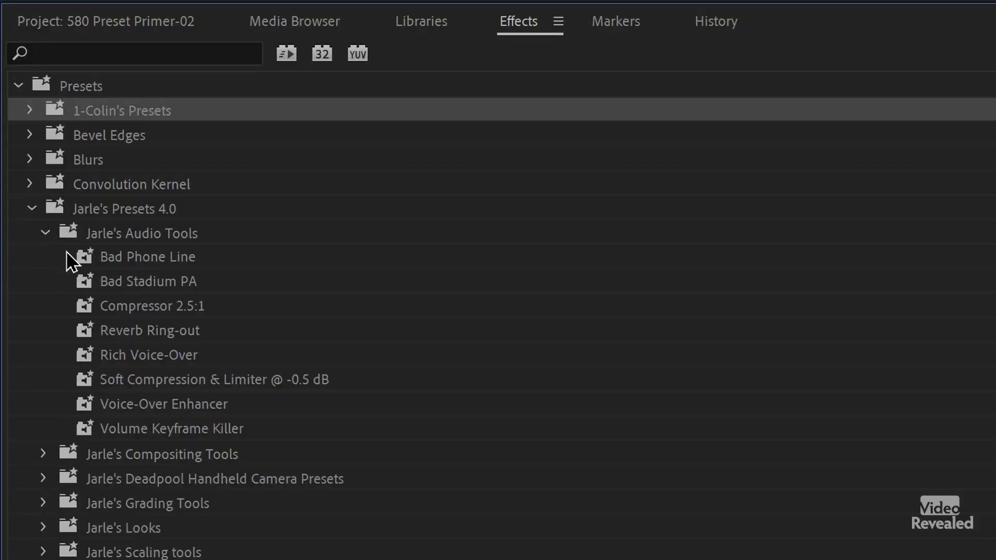
{"action": "left_click", "coordinate": [115, 209]}
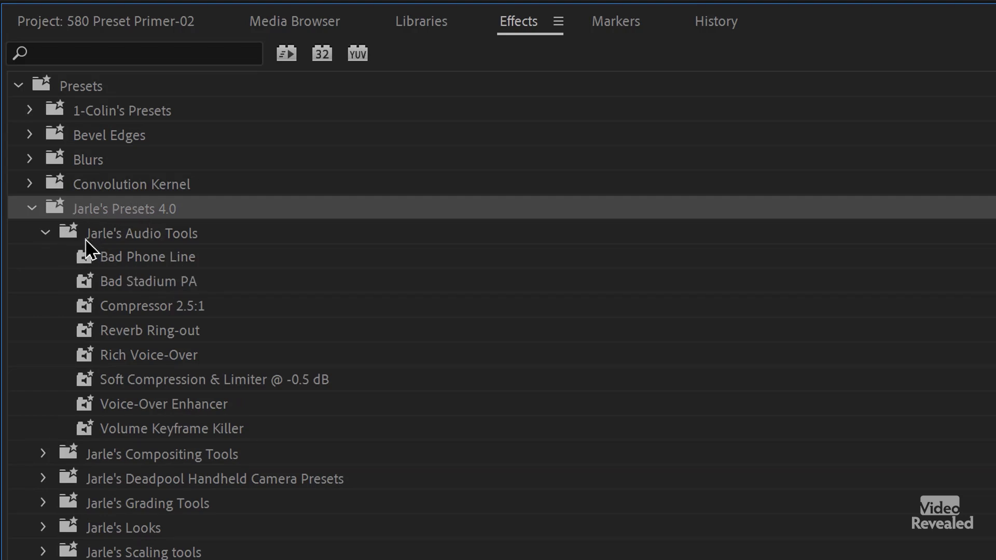
{"action": "left_click", "coordinate": [45, 234]}
{"action": "left_click", "coordinate": [45, 258]}
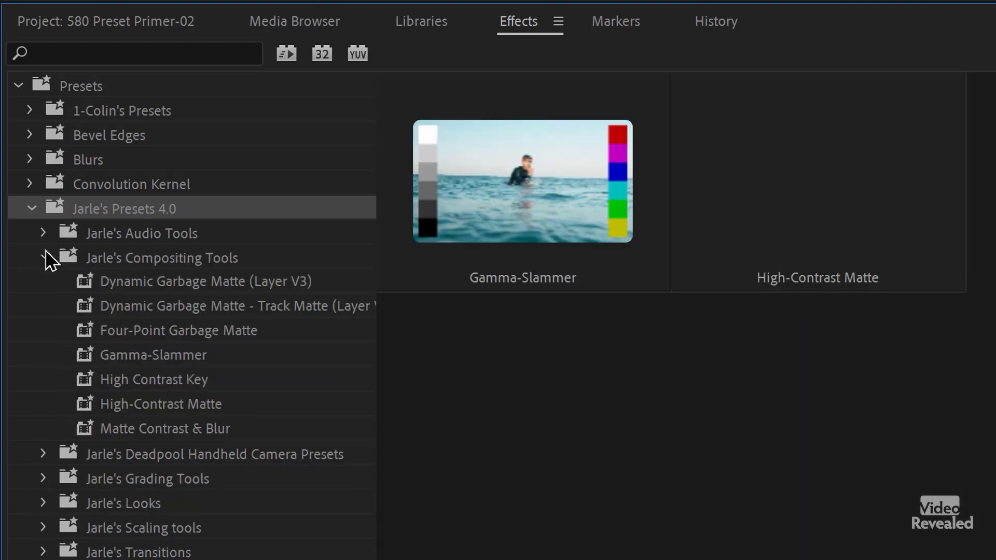
{"action": "left_click", "coordinate": [44, 257]}
{"action": "left_click", "coordinate": [45, 283]}
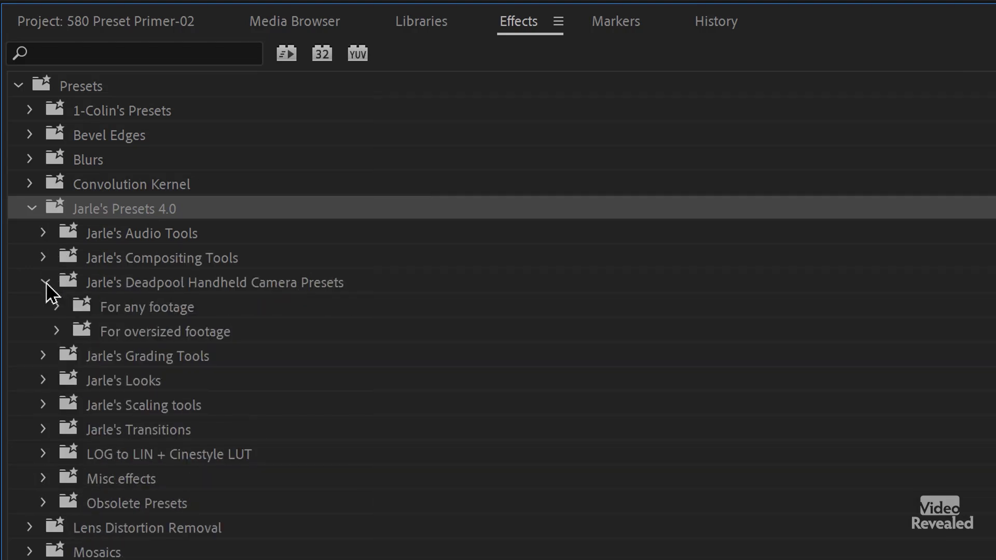